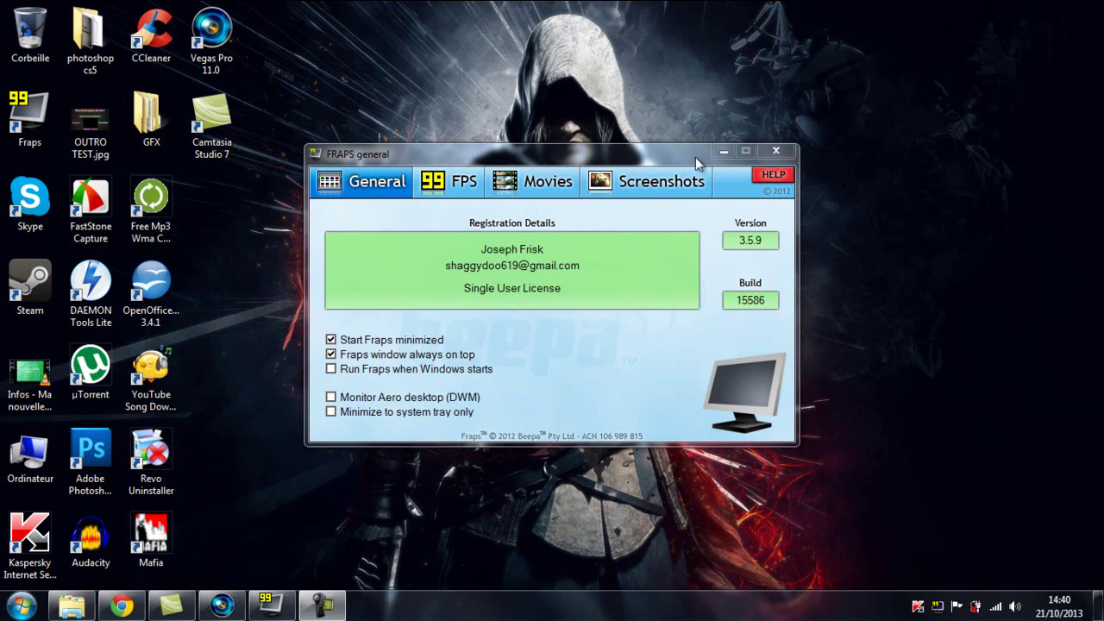
- Look through the General, FPS, Movies and Screenshots settings, finishing on the General settings
left_click(438, 180)
left_click(509, 182)
left_click(377, 181)
left_click(453, 182)
left_click(530, 181)
left_click(587, 182)
left_click(531, 181)
left_click(457, 181)
left_click(353, 181)
left_click(452, 183)
left_click(531, 182)
left_click(608, 182)
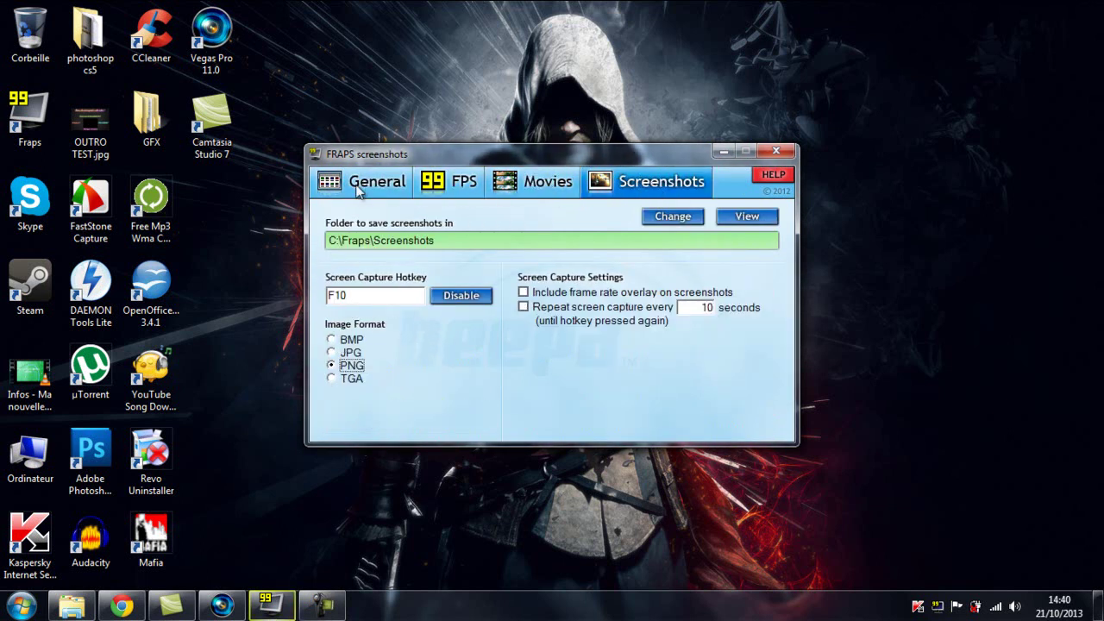
left_click(363, 184)
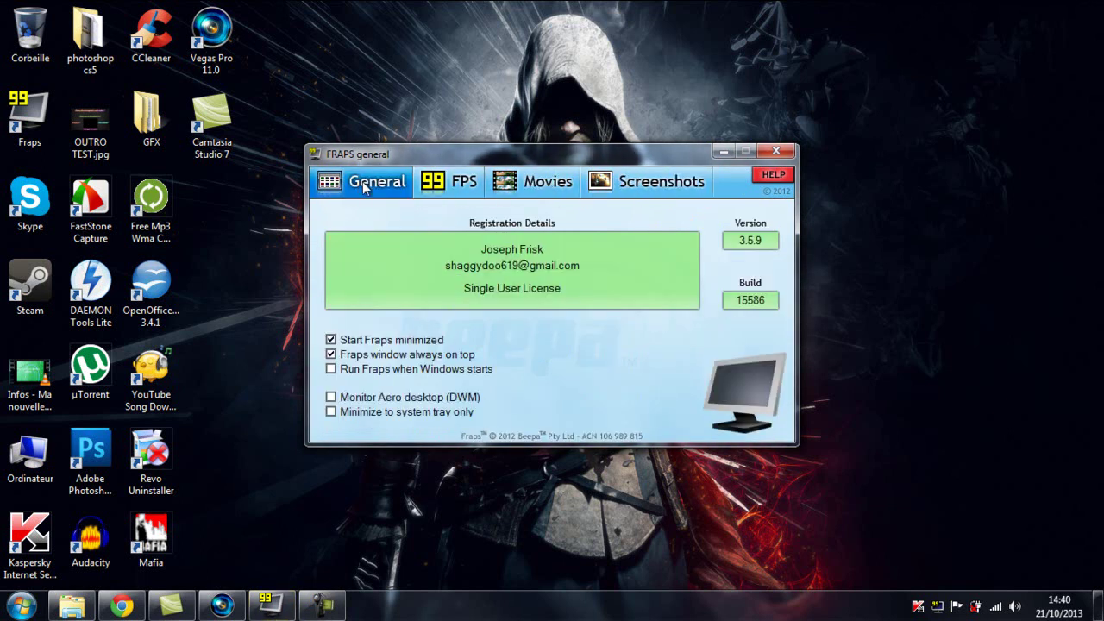
left_click(455, 189)
left_click(406, 192)
left_click(450, 189)
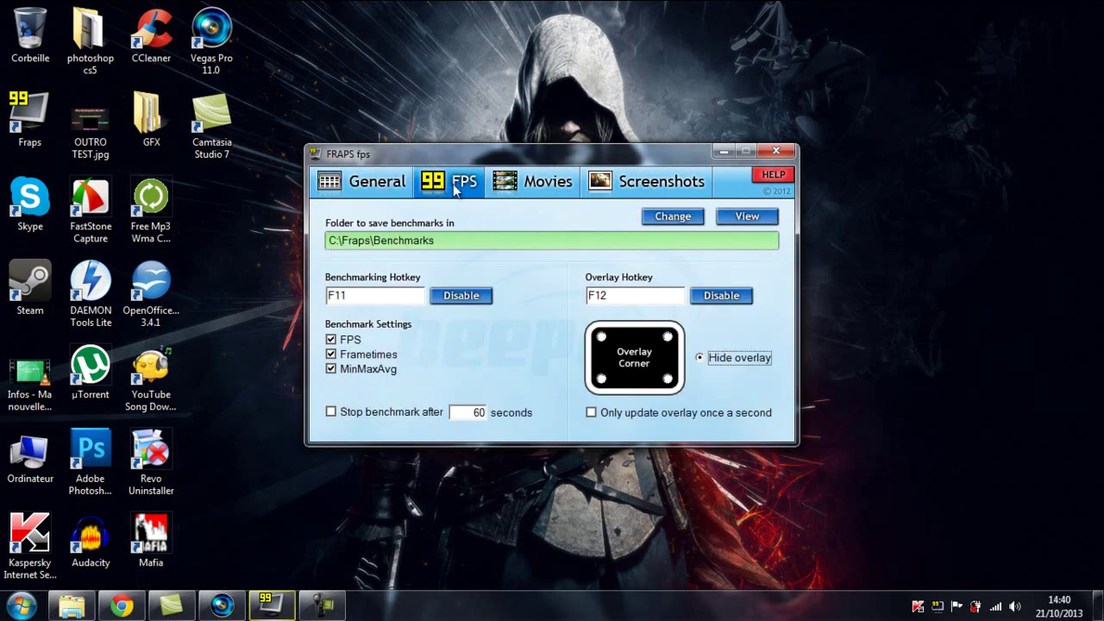
left_click(528, 187)
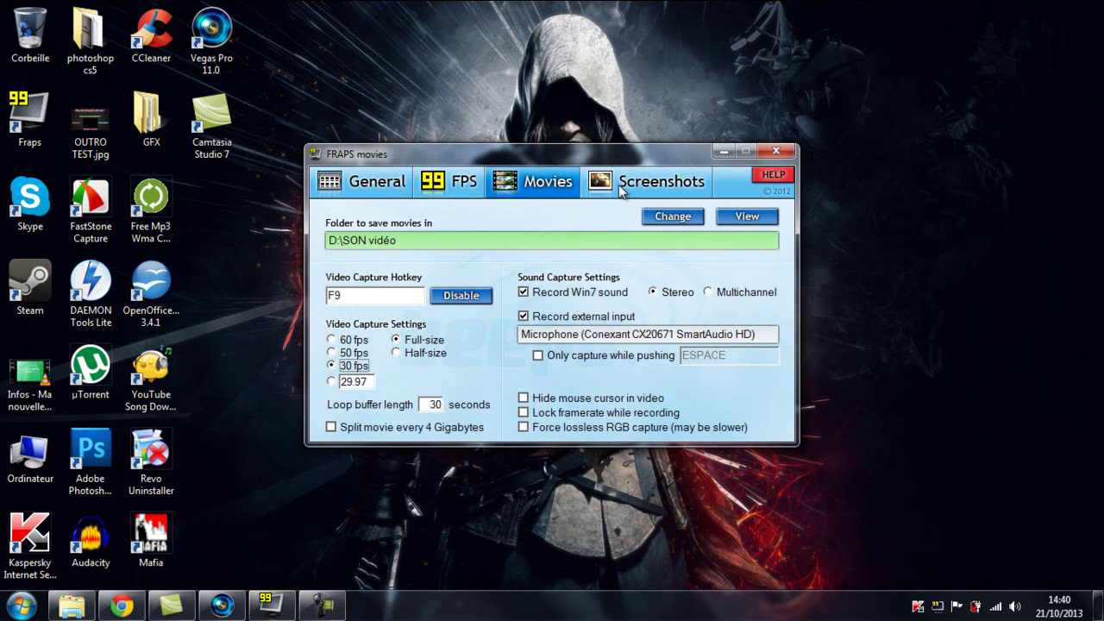
left_click(380, 189)
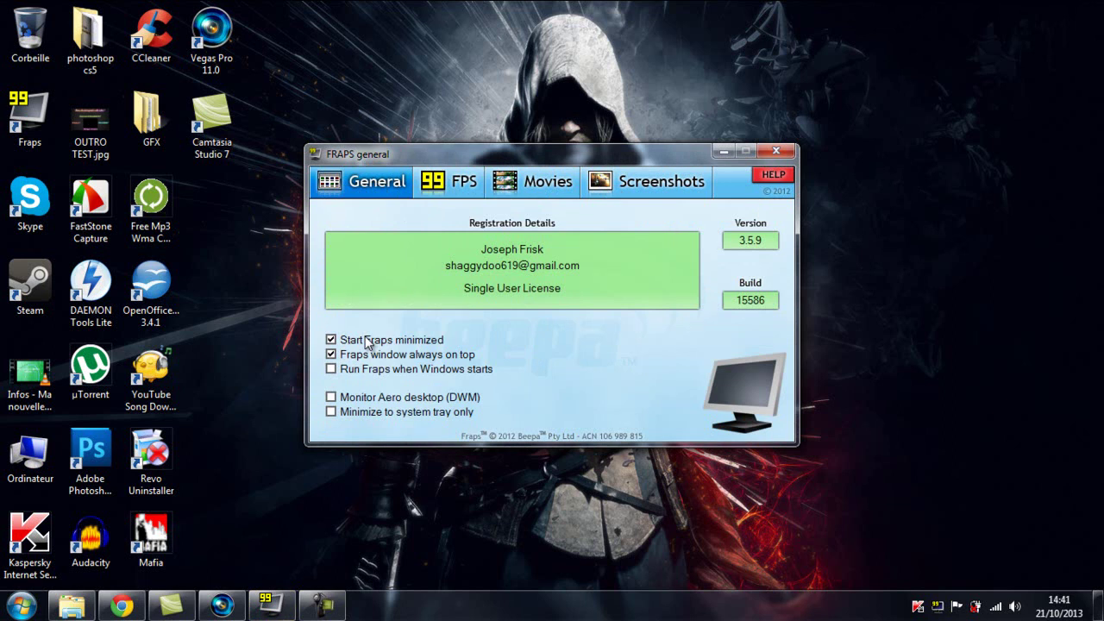
- Minimize the Fraps window and restore it twice
left_click(722, 151)
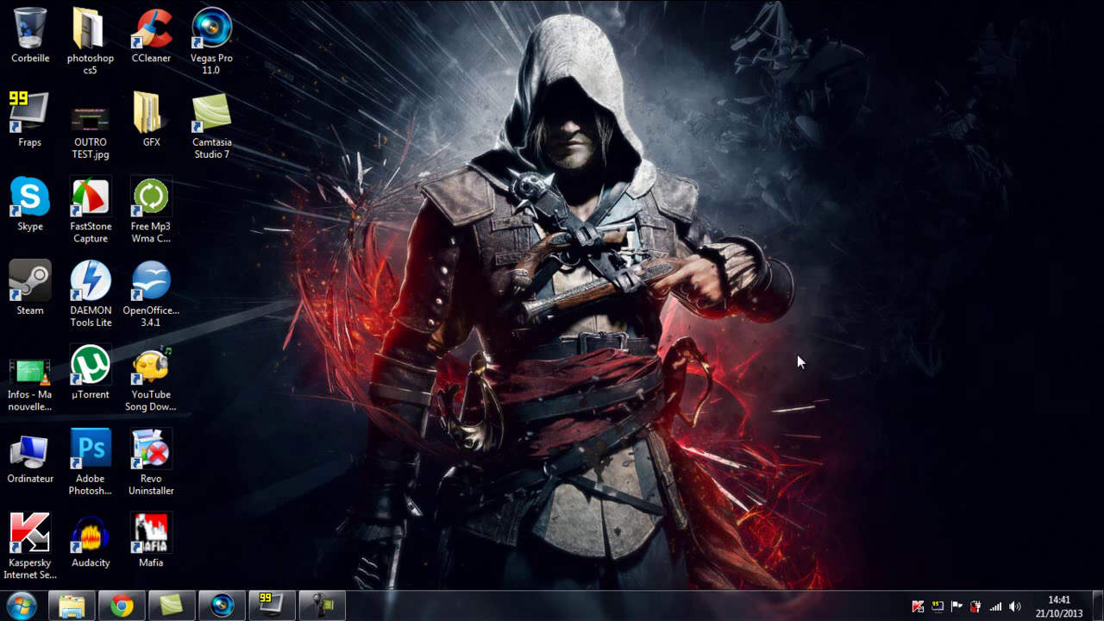
left_click(275, 602)
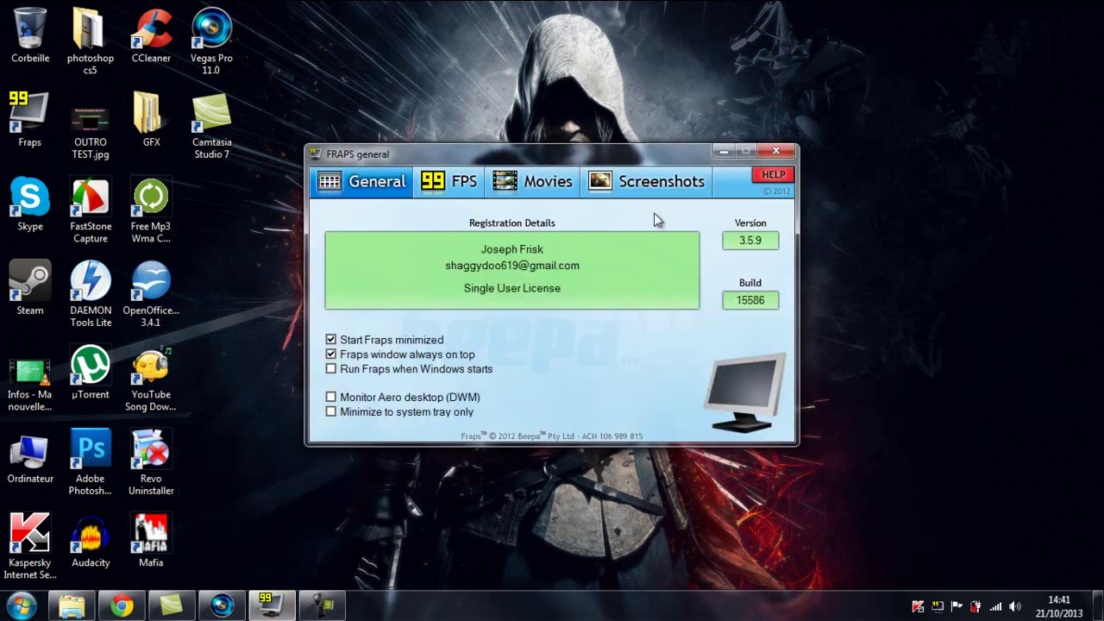
left_click(722, 151)
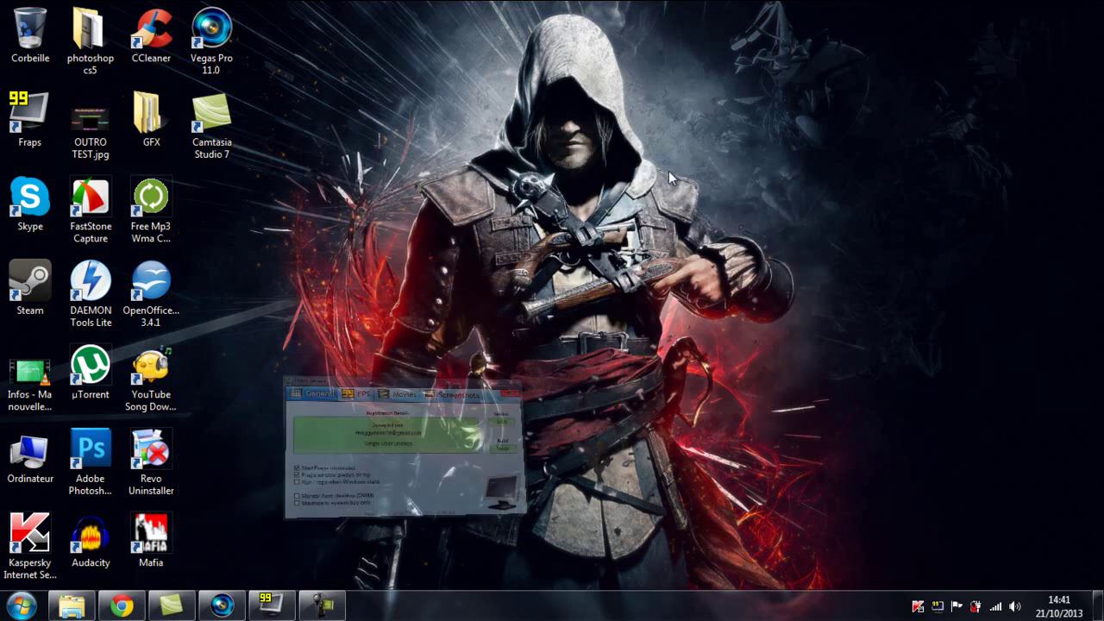
left_click(273, 604)
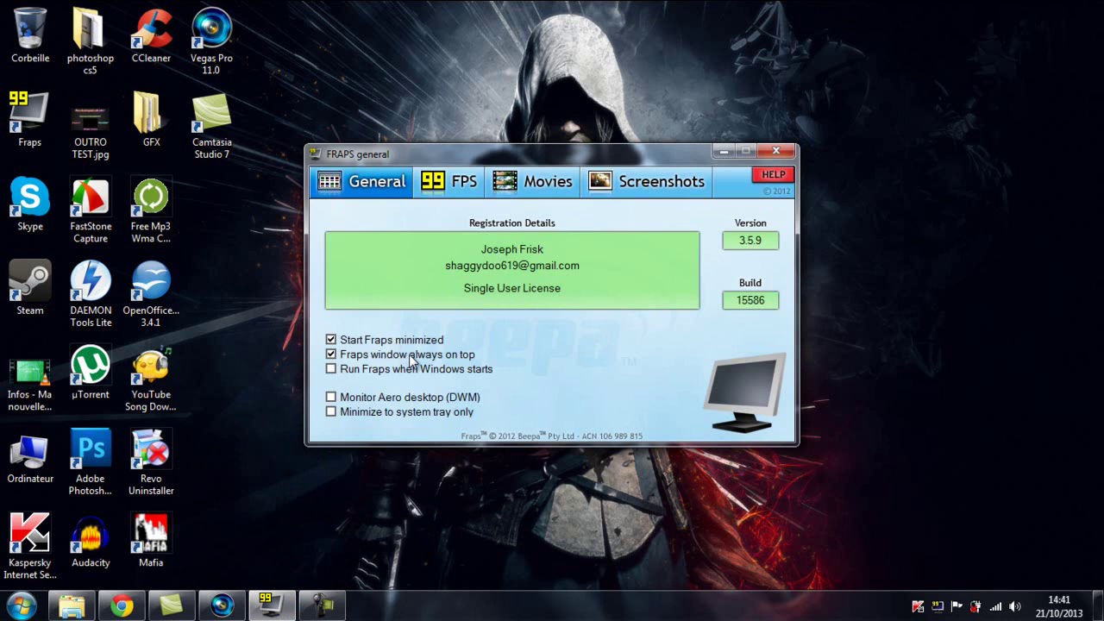
- Try the Run Fraps when Windows starts and Minimize to system tray only options, leaving both disabled
left_click(331, 370)
key("space")
left_click(331, 369)
key("space")
key("Tab")
key("space")
left_click(337, 370)
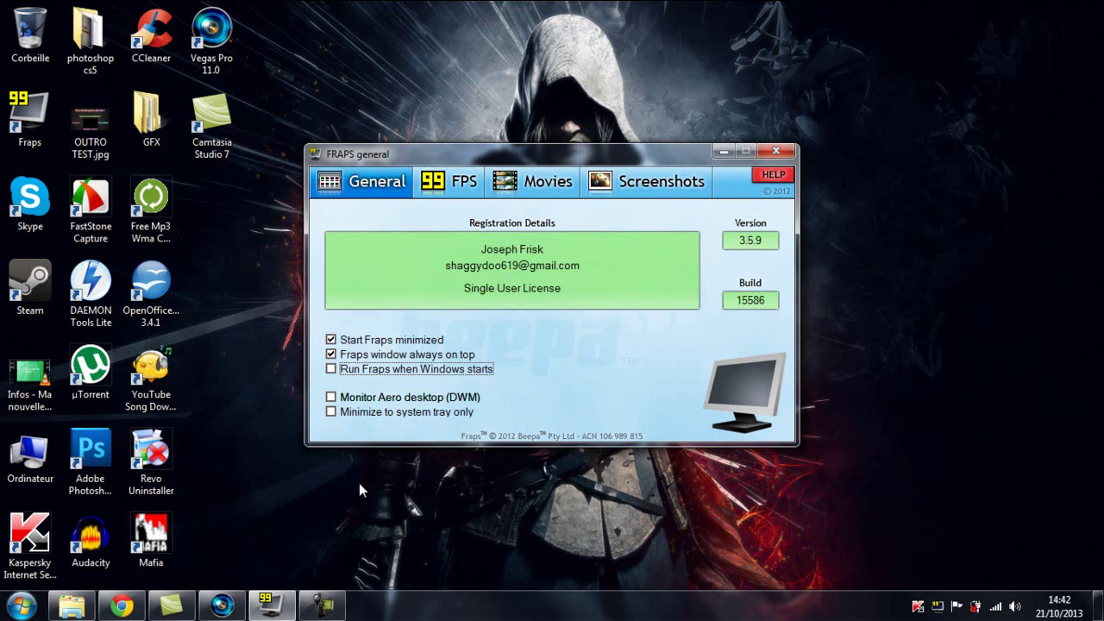
left_click(354, 412)
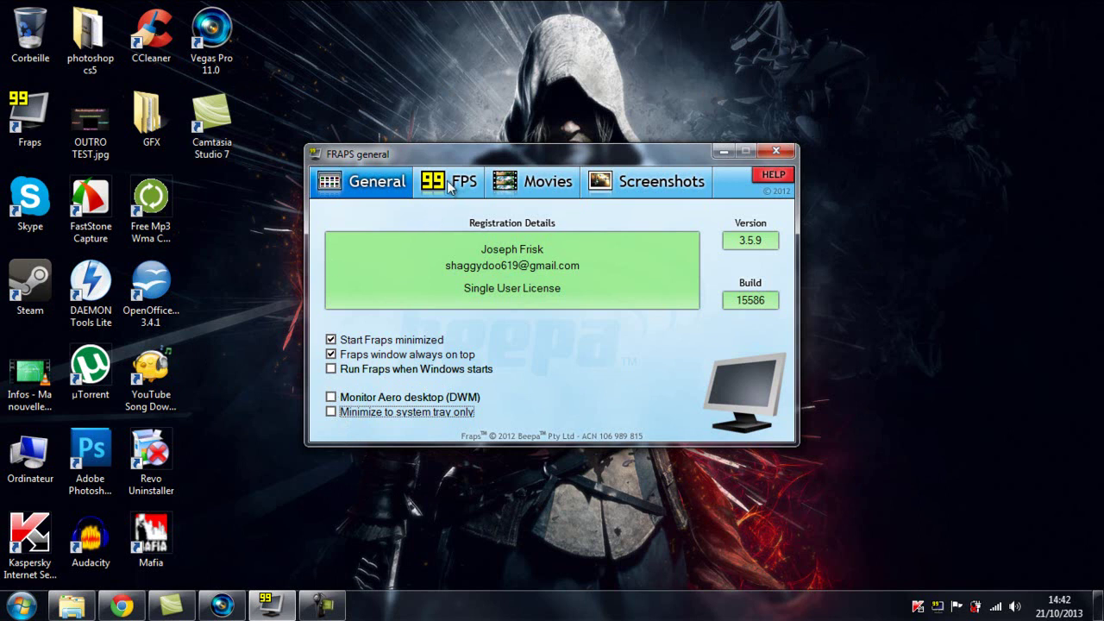
- Open the folder chooser for the benchmark save location in the FPS settings and close it without choosing a folder
left_click(448, 185)
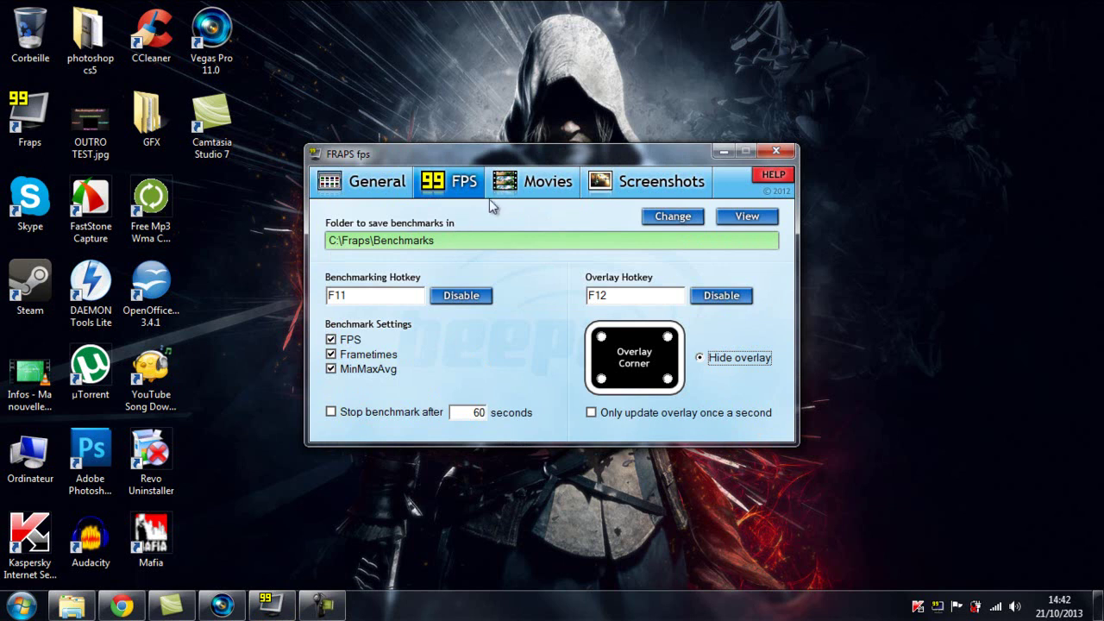
left_click(515, 186)
left_click(459, 183)
left_click(673, 216)
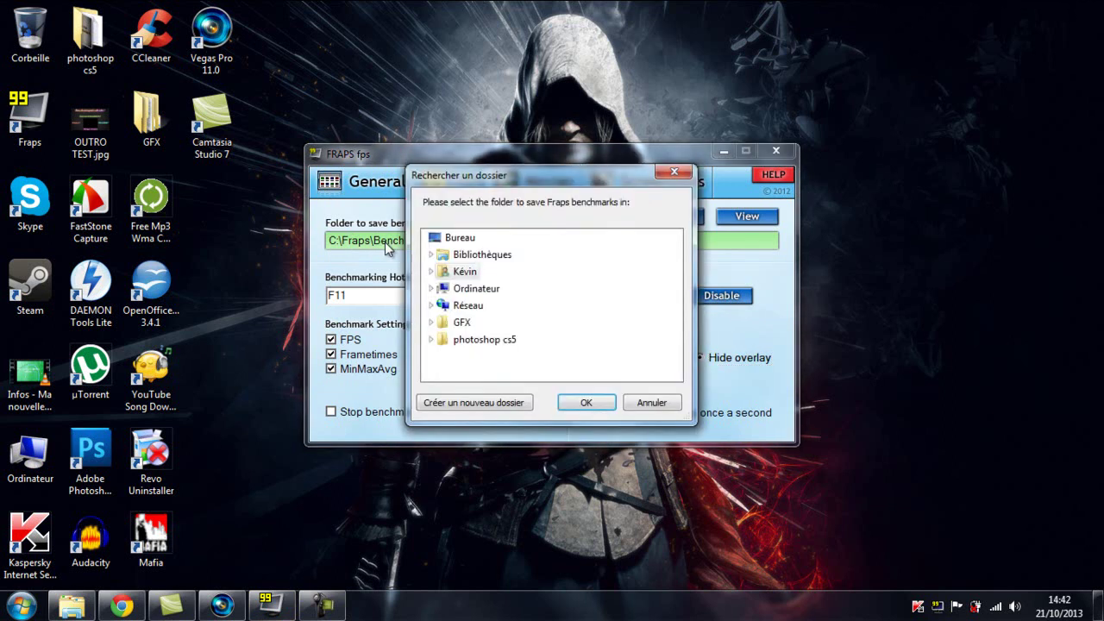
left_click_drag(585, 179, 621, 212)
left_click(655, 202)
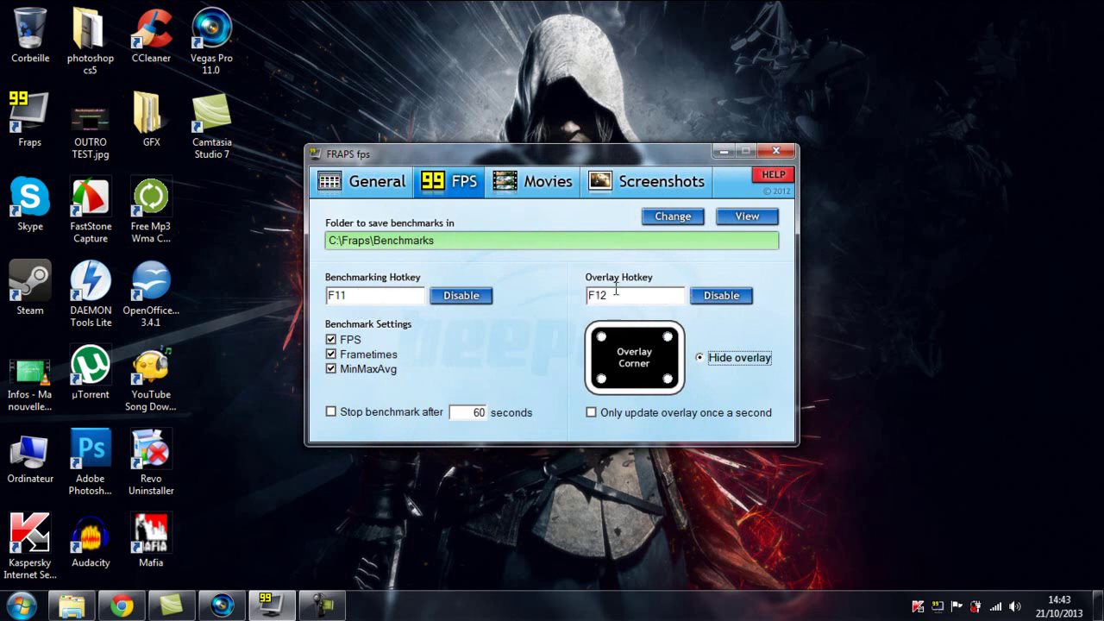
- Try the different corners for the frame rate overlay, ending with Hide overlay selected
left_click(668, 337)
left_click(668, 379)
left_click(602, 378)
left_click(668, 380)
left_click(602, 337)
left_click(700, 359)
left_click(668, 379)
left_click(602, 338)
left_click(701, 359)
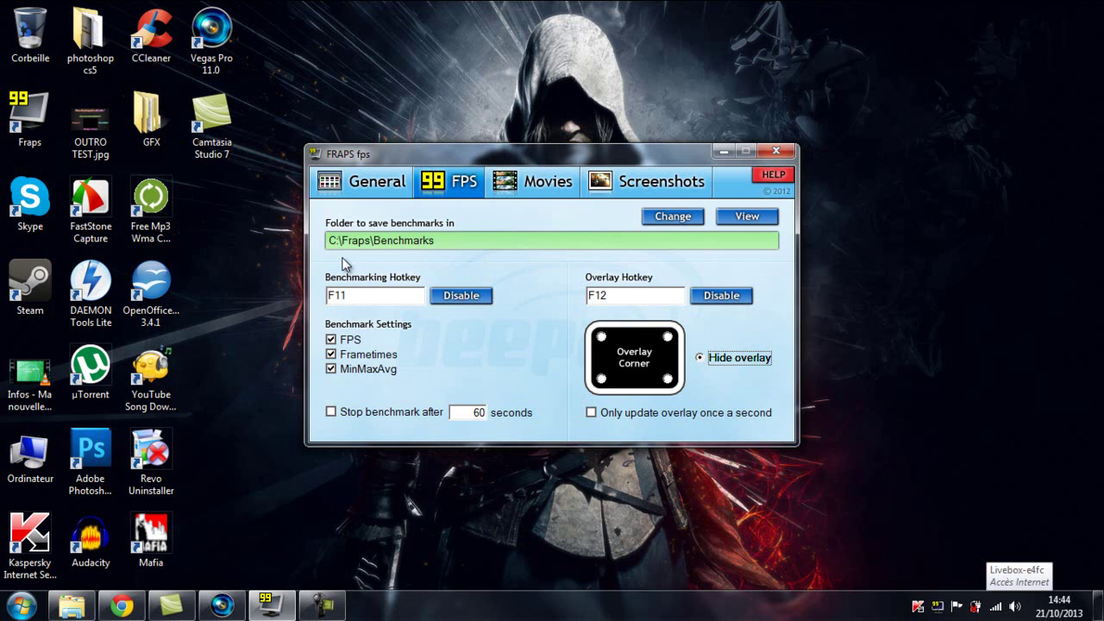
- Show the Movies settings and reposition the Fraps window near the centre of the screen
left_click(537, 183)
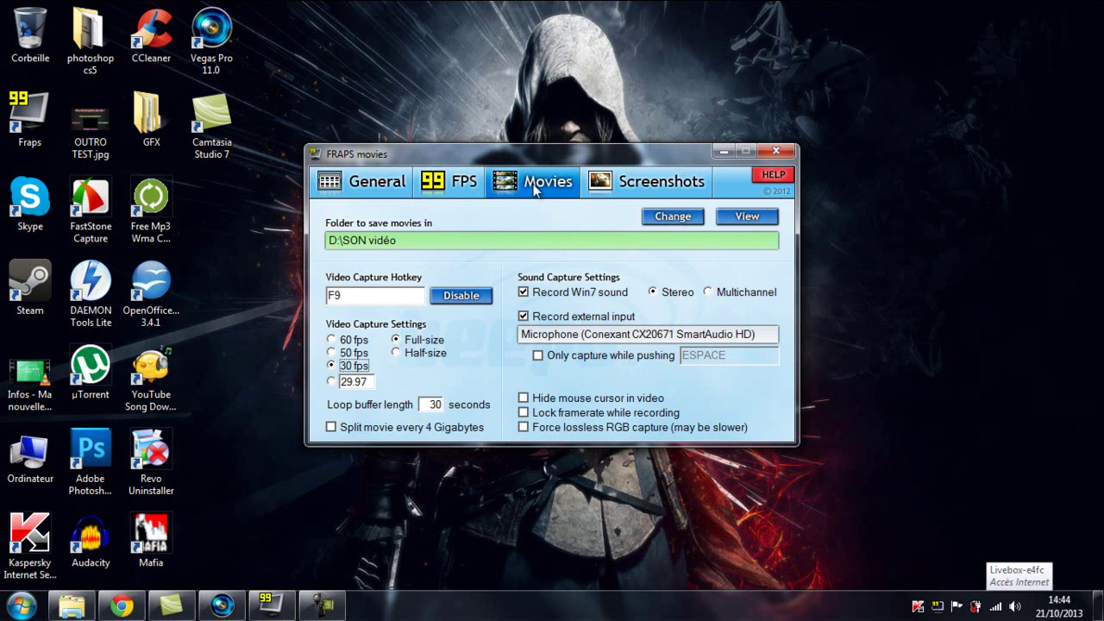
left_click_drag(517, 152, 496, 47)
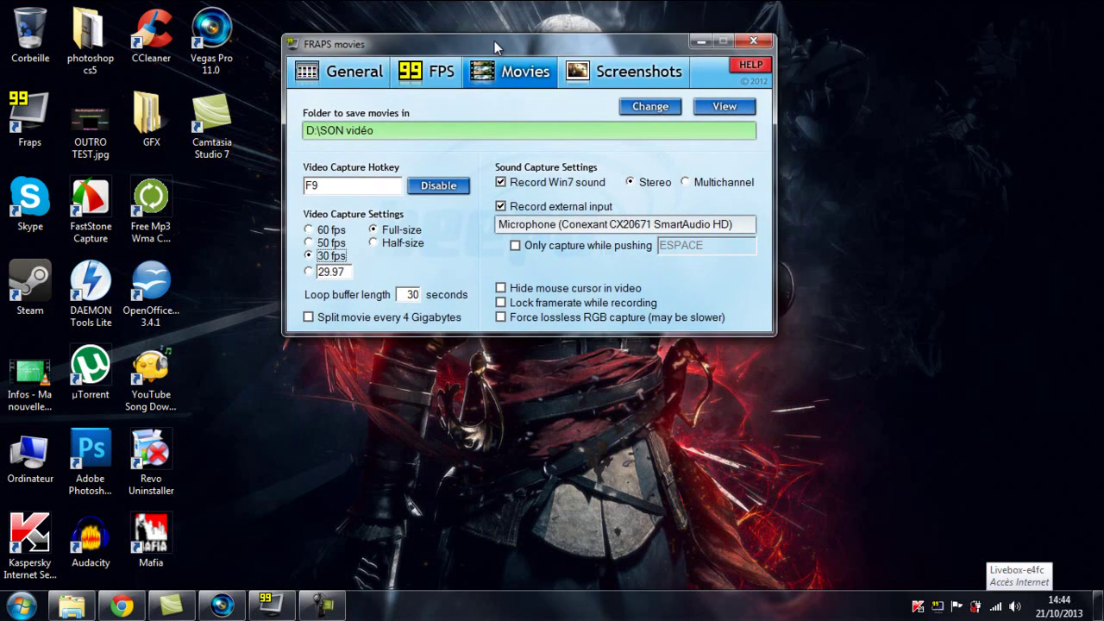
left_click(442, 69)
left_click(514, 71)
left_click_drag(435, 37, 482, 132)
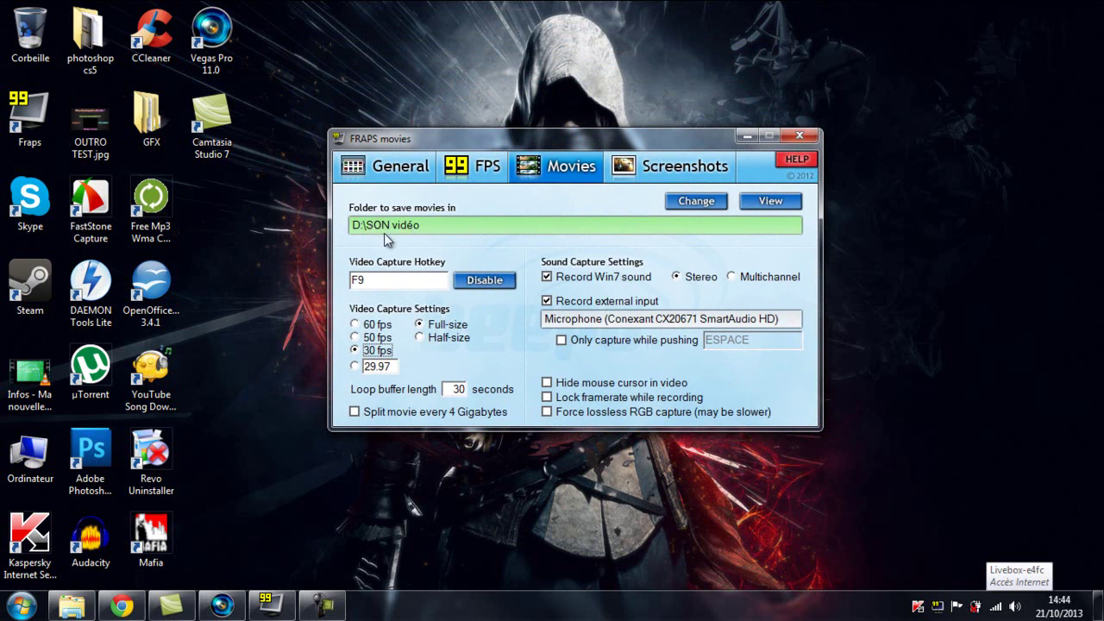
- Set the folder for saving movies to the desktop (Bureau)
left_click(440, 225)
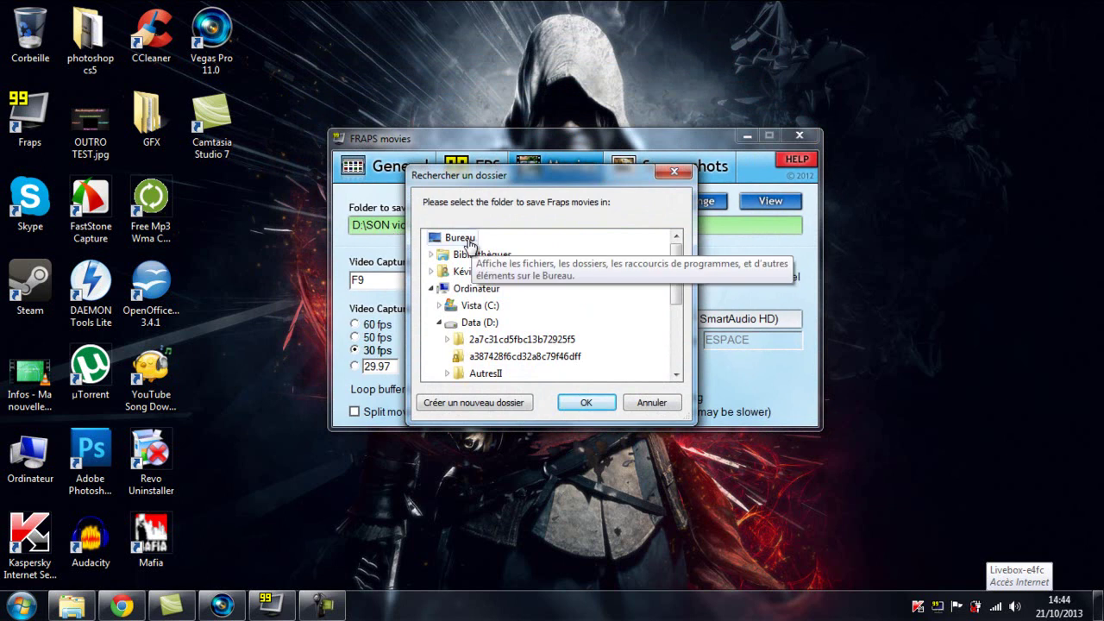
left_click(459, 239)
left_click(586, 402)
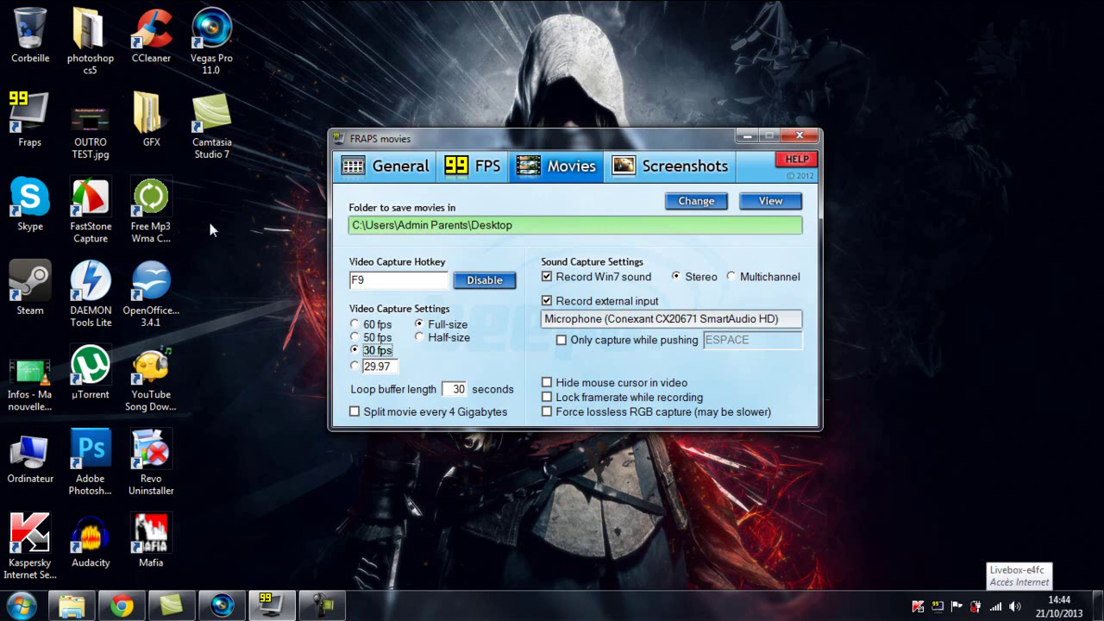
- Set the folder for saving movies to SON vidéo on the Data (D:) drive
left_click(696, 201)
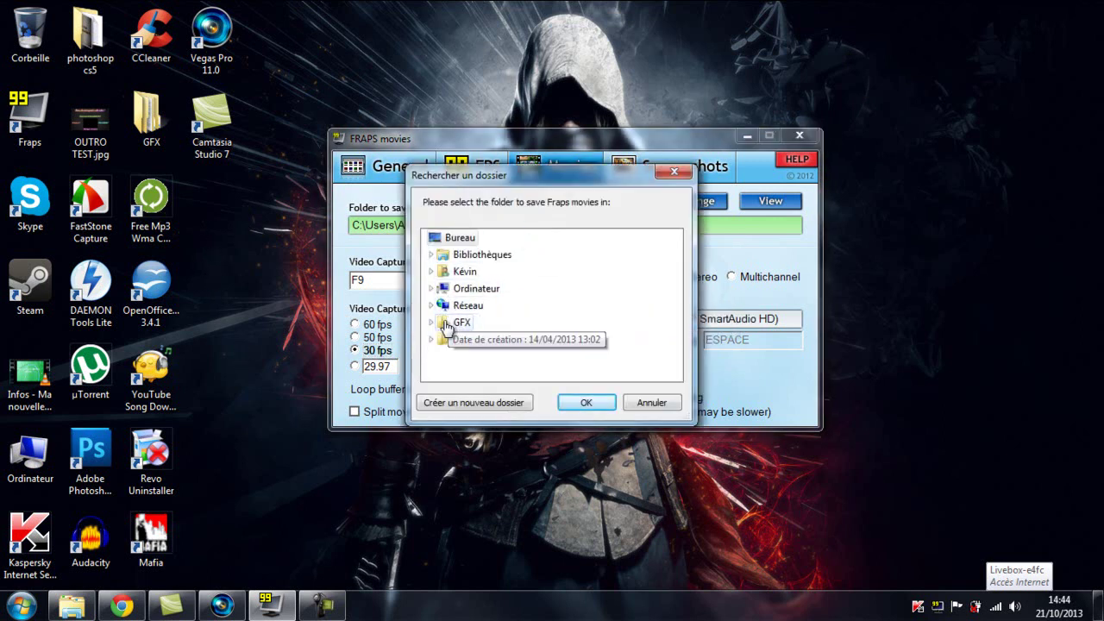
left_click(433, 290)
double_click(474, 323)
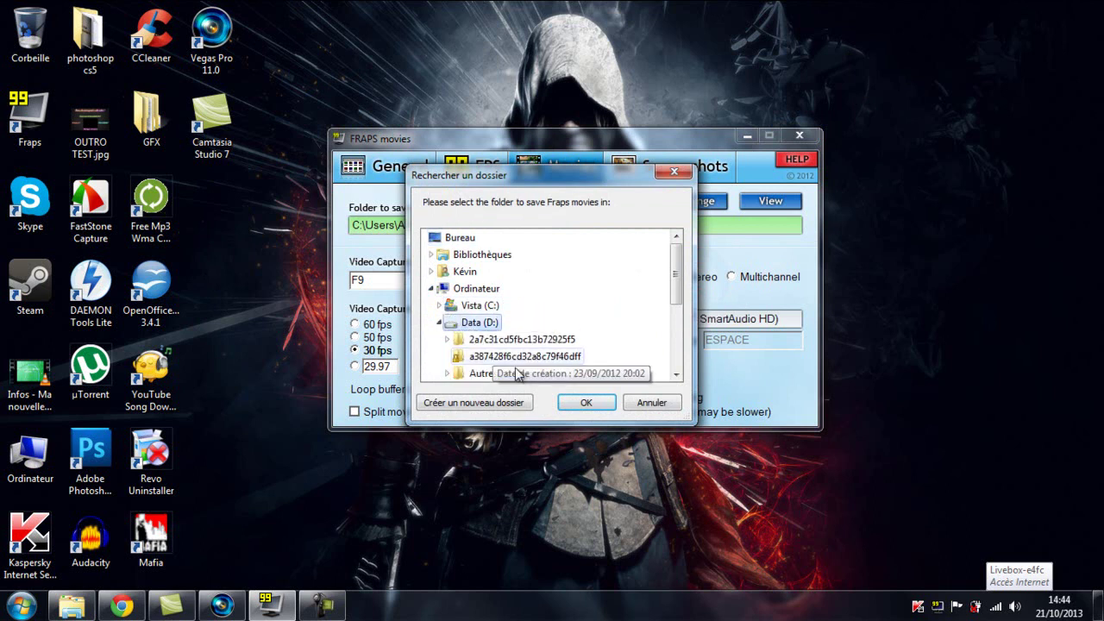
left_click_drag(677, 278, 676, 313)
left_click(488, 356)
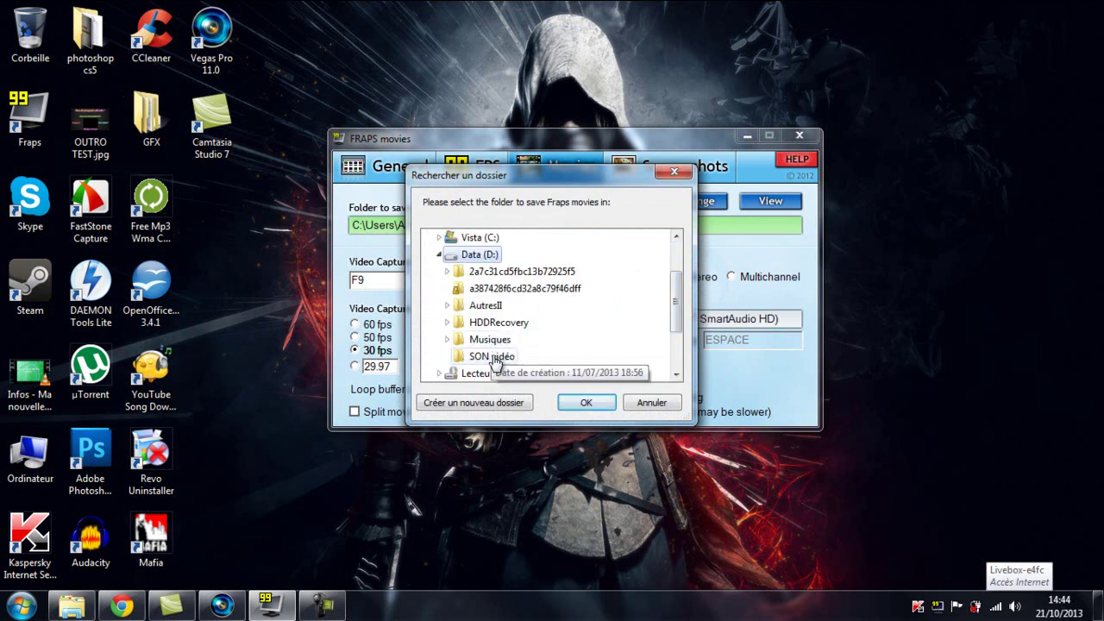
left_click(586, 402)
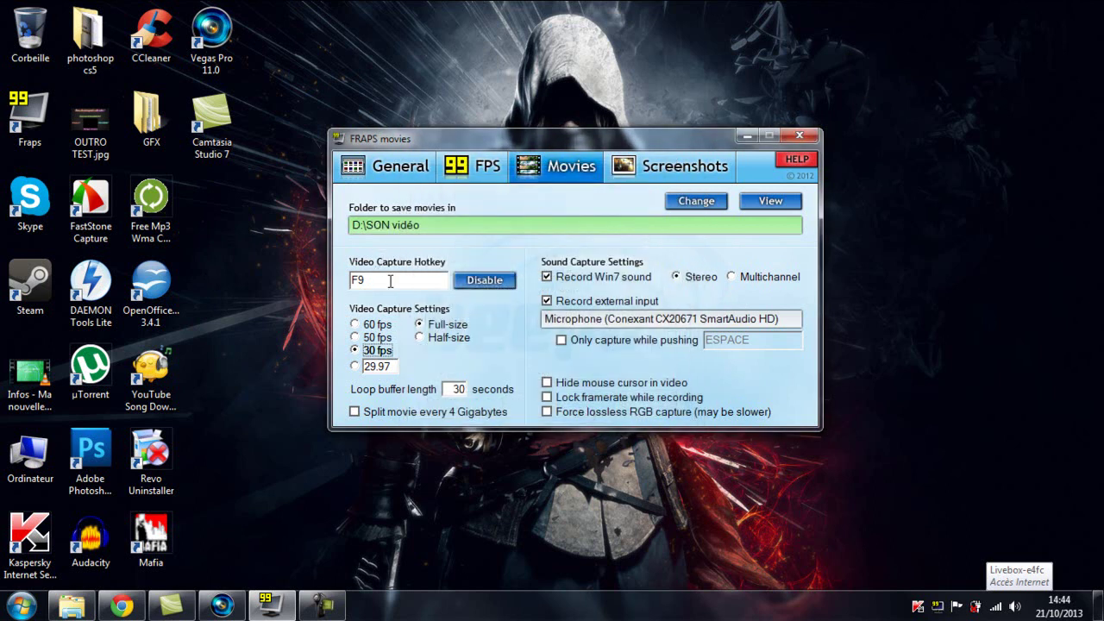
- Select the video capture hotkey value without changing it, and try Half-size capture before returning to Full-size
left_click(366, 281)
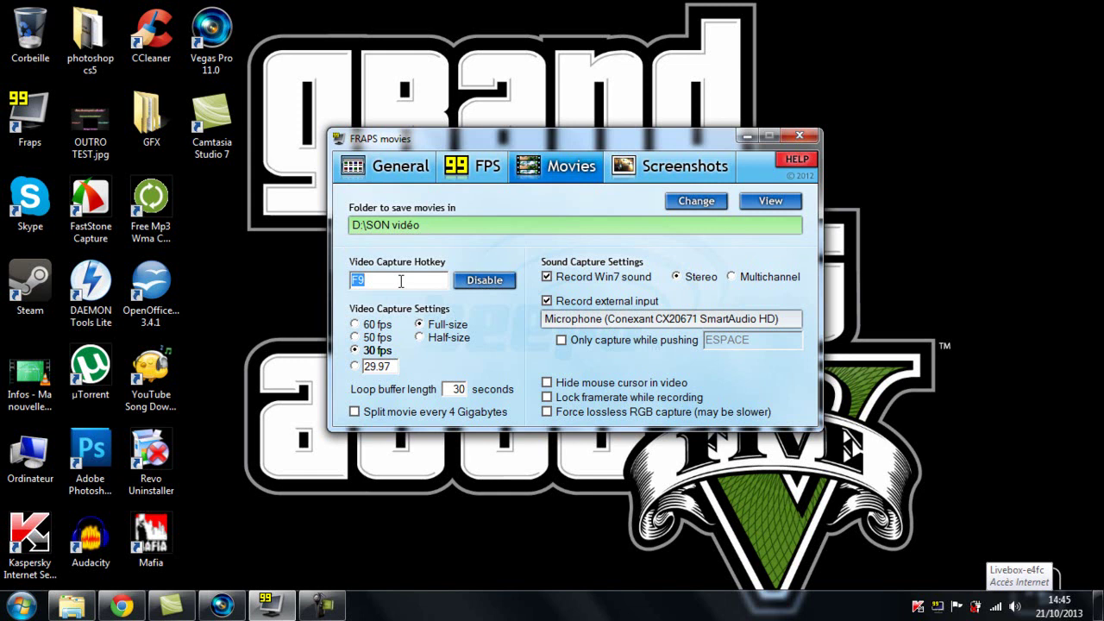
left_click(387, 306)
left_click(422, 338)
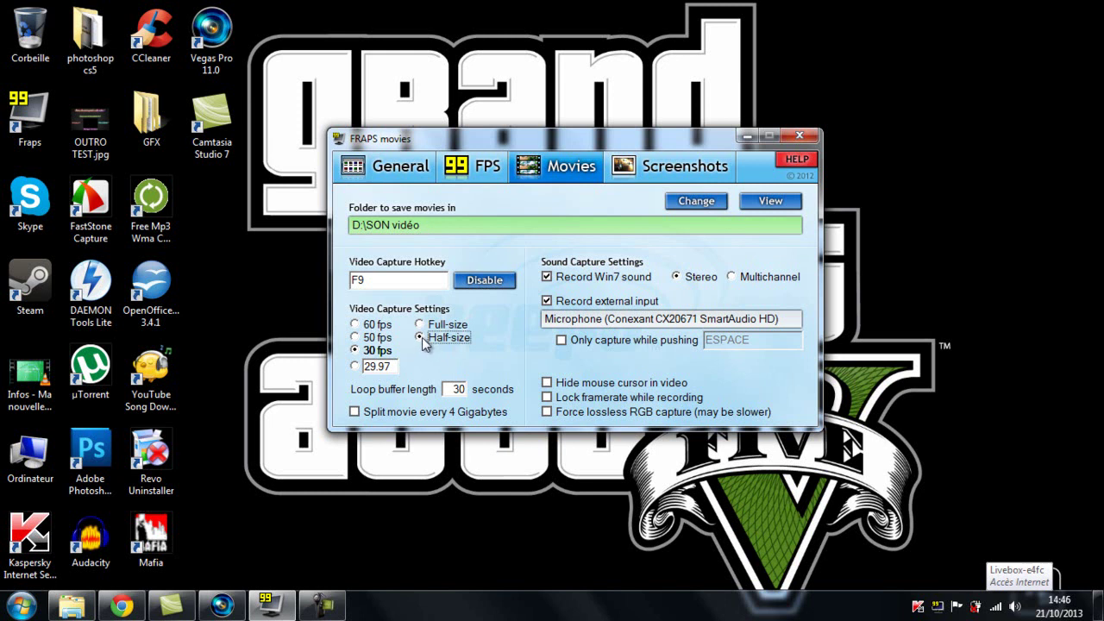
left_click(420, 325)
left_click(420, 336)
left_click(420, 326)
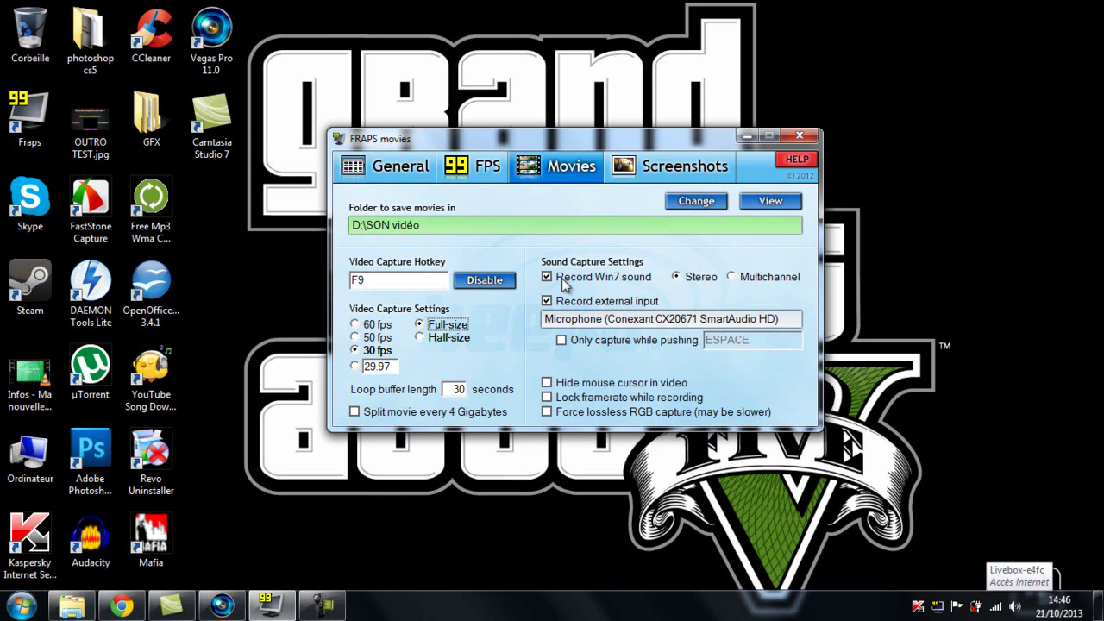
- Try Multichannel sound and disabling external input recording, ending with Stereo and Record external input enabled
left_click(681, 279)
left_click(731, 280)
left_click(691, 281)
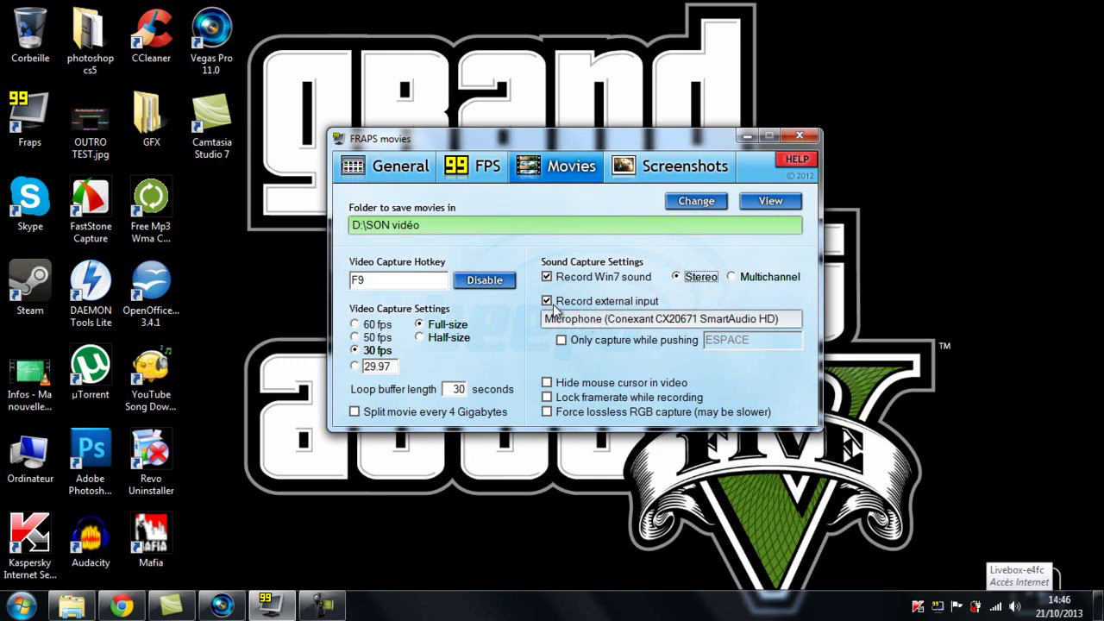
left_click(552, 303)
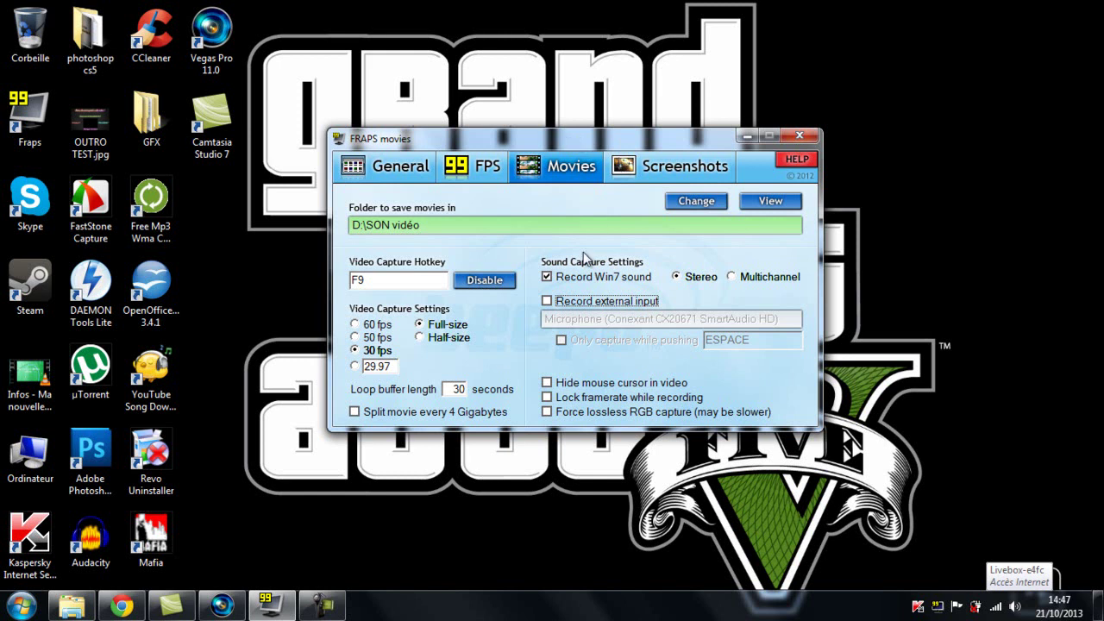
left_click(548, 301)
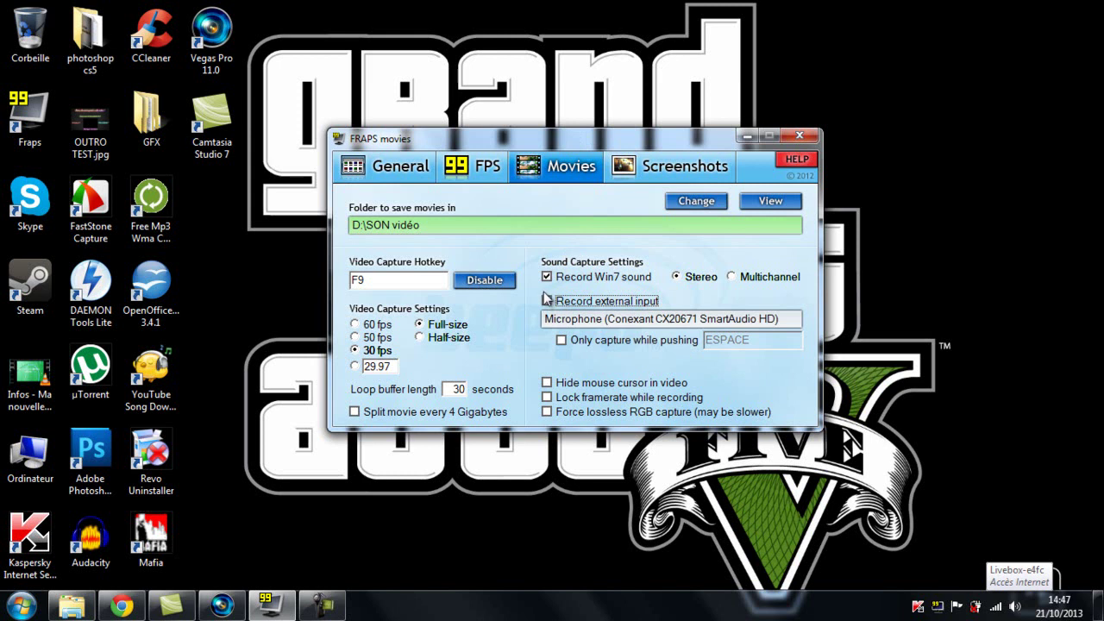
left_click(546, 301)
- Set the Only capture while pushing key to ENTREE and leave that push-to-capture option disabled
left_click(562, 341)
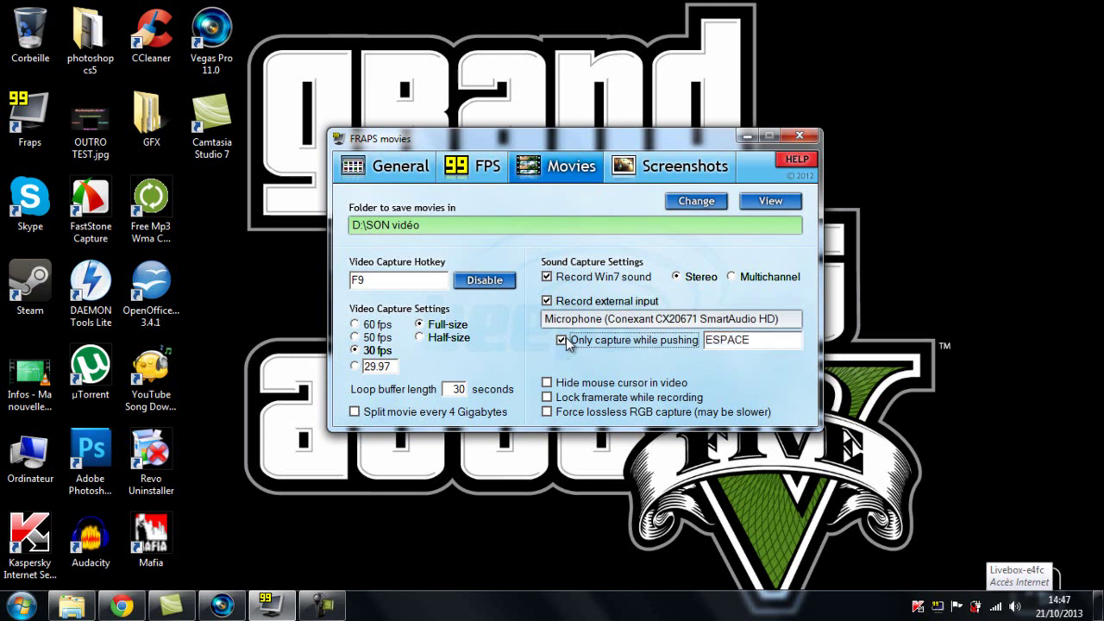
left_click(754, 343)
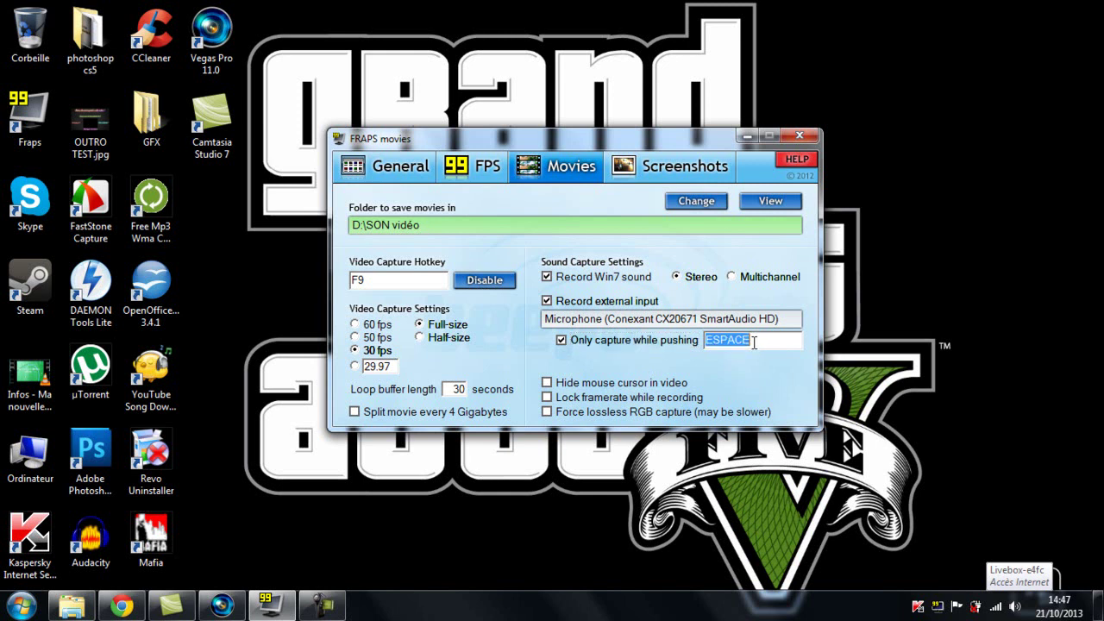
key("Return")
left_click(562, 341)
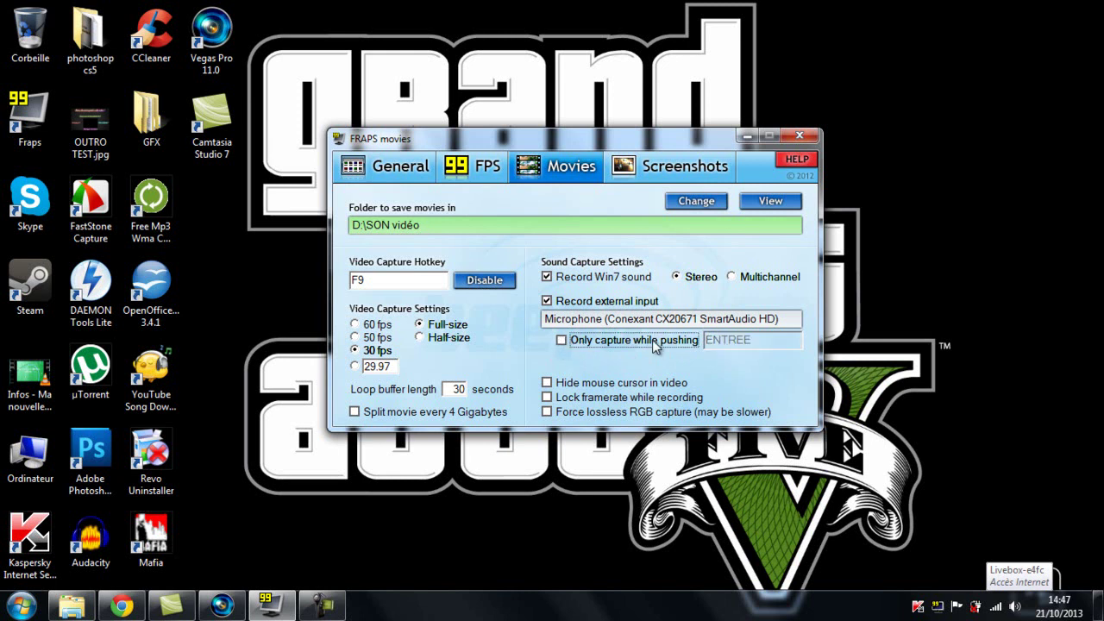
- Leave Hide mouse cursor in video disabled and show the Screenshots settings
left_click(547, 384)
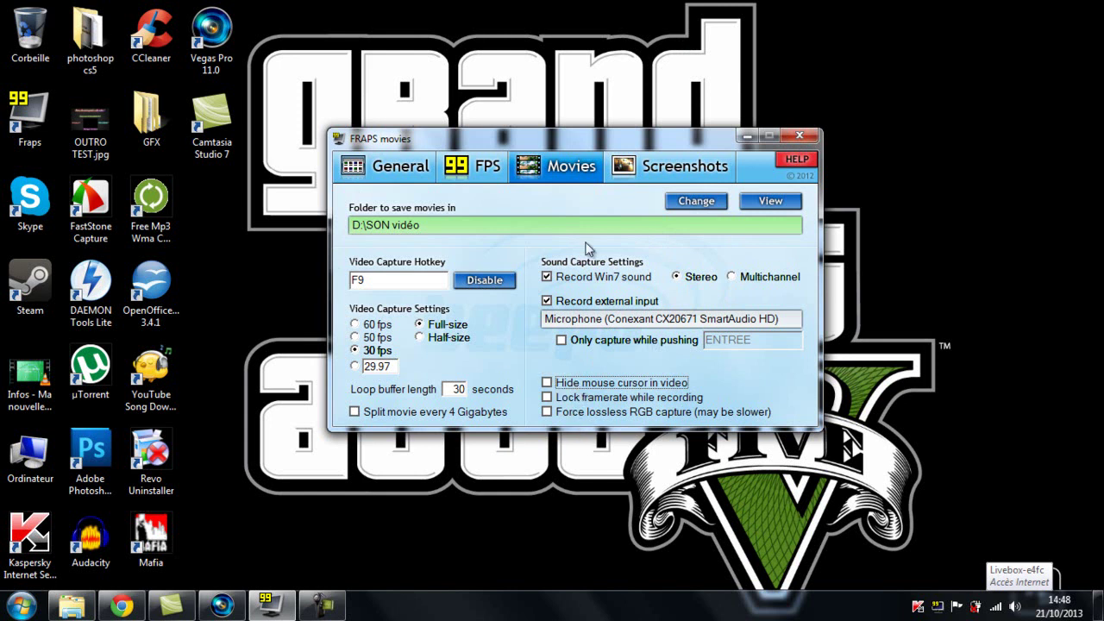
left_click(671, 170)
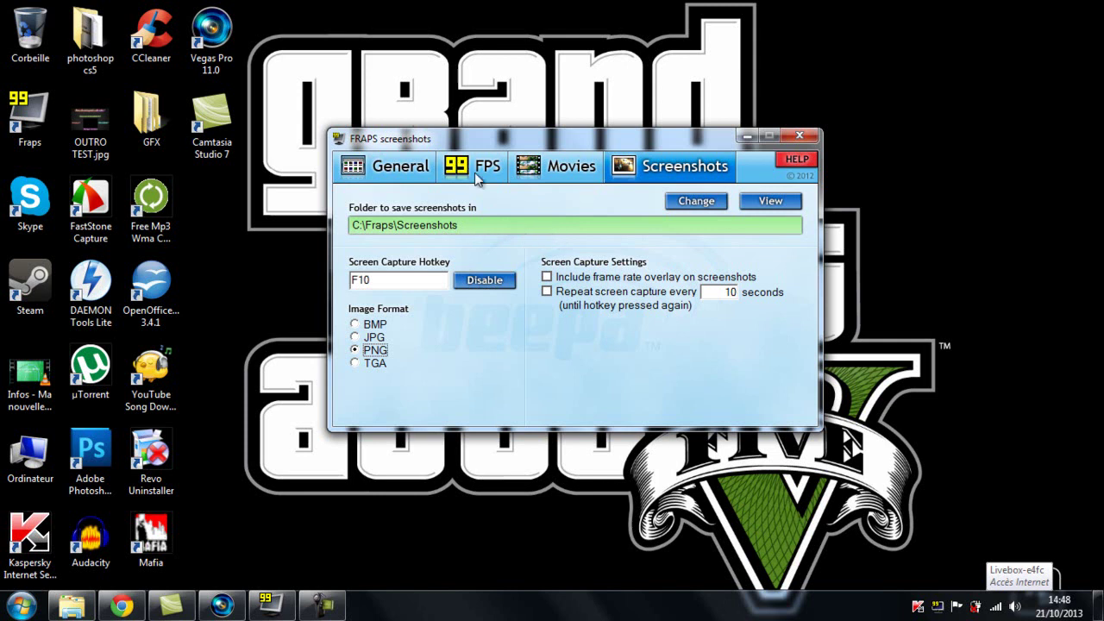
- Review the screenshot save folder and select the screen capture hotkey value without changing it
left_click(533, 170)
left_click(647, 169)
left_click(697, 200)
left_click(671, 172)
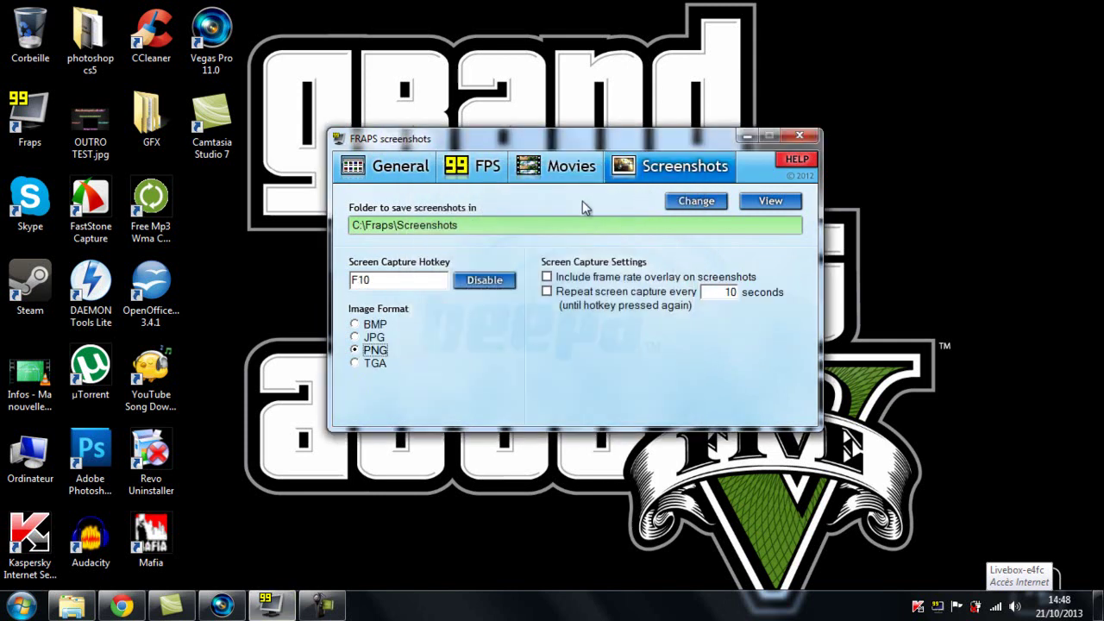
left_click(453, 229)
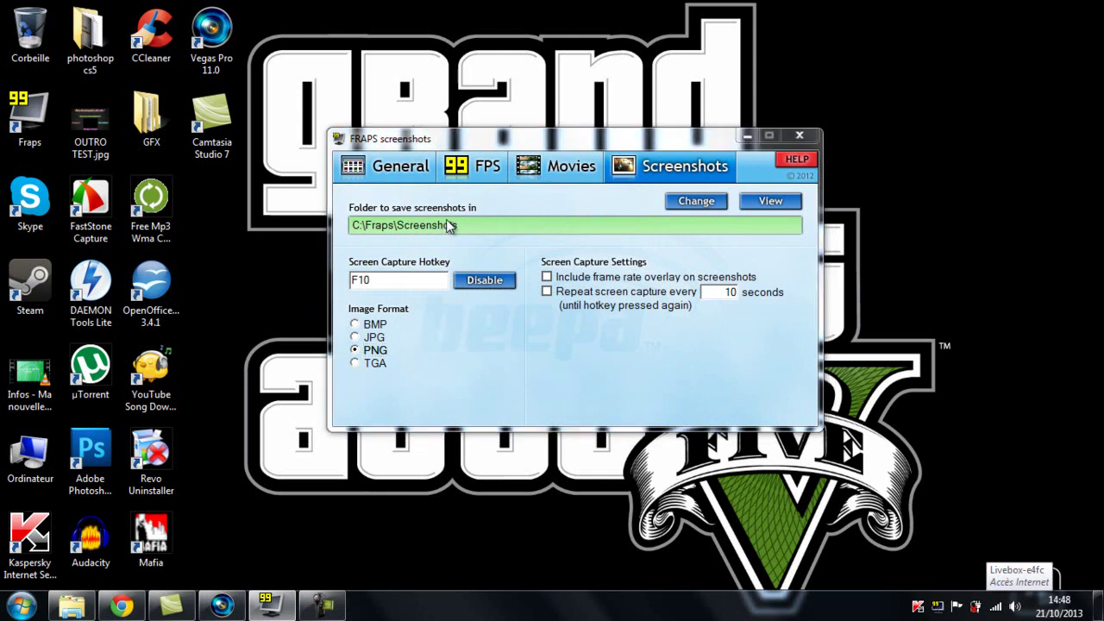
left_click(678, 175)
left_click(390, 281)
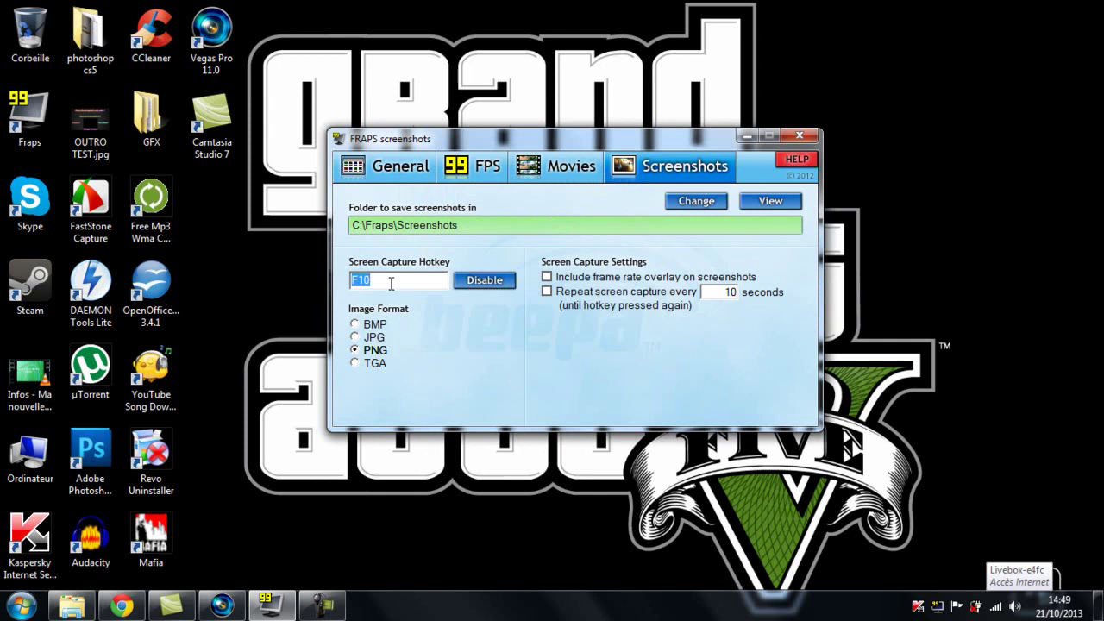
- Try the PNG, TGA and BMP image formats for screenshots, ending with JPG selected
left_click(353, 341)
left_click(353, 337)
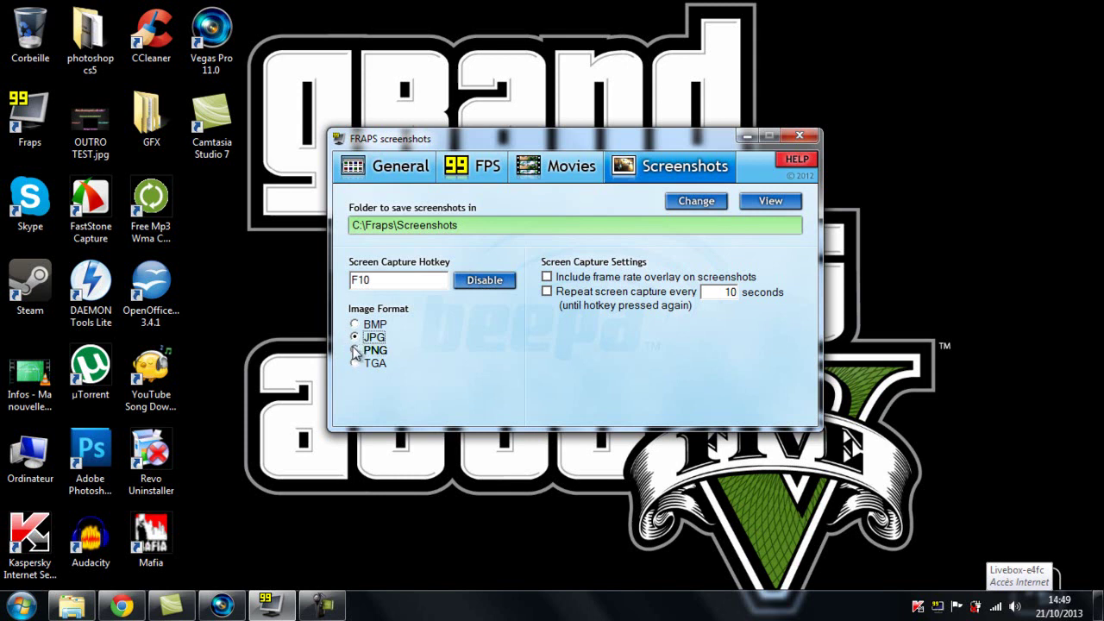
left_click(355, 350)
left_click(355, 363)
left_click(354, 325)
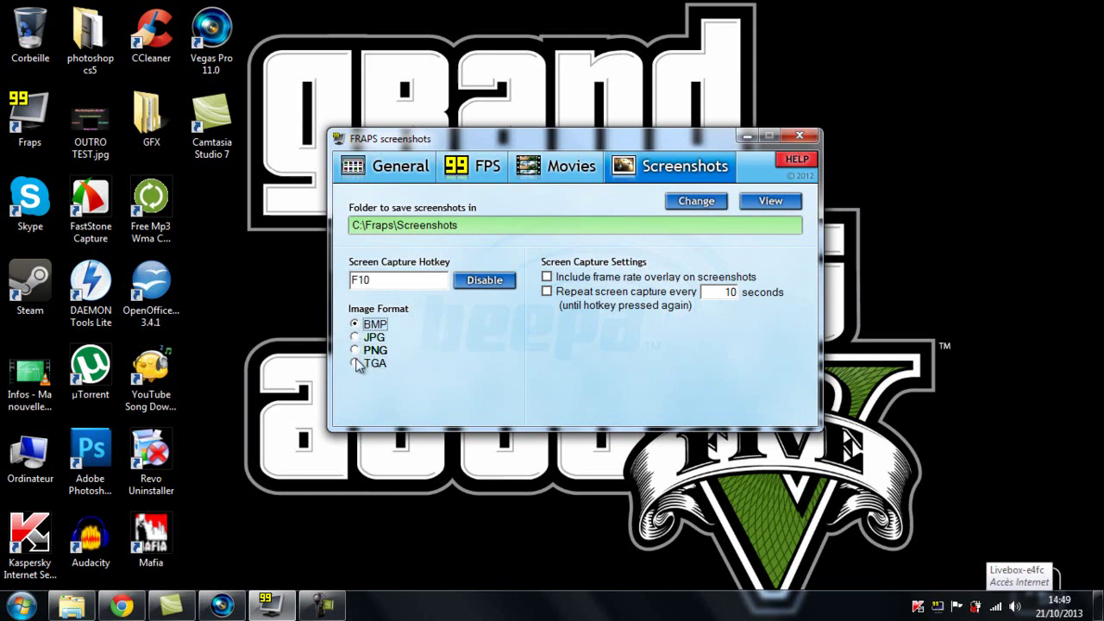
left_click(356, 363)
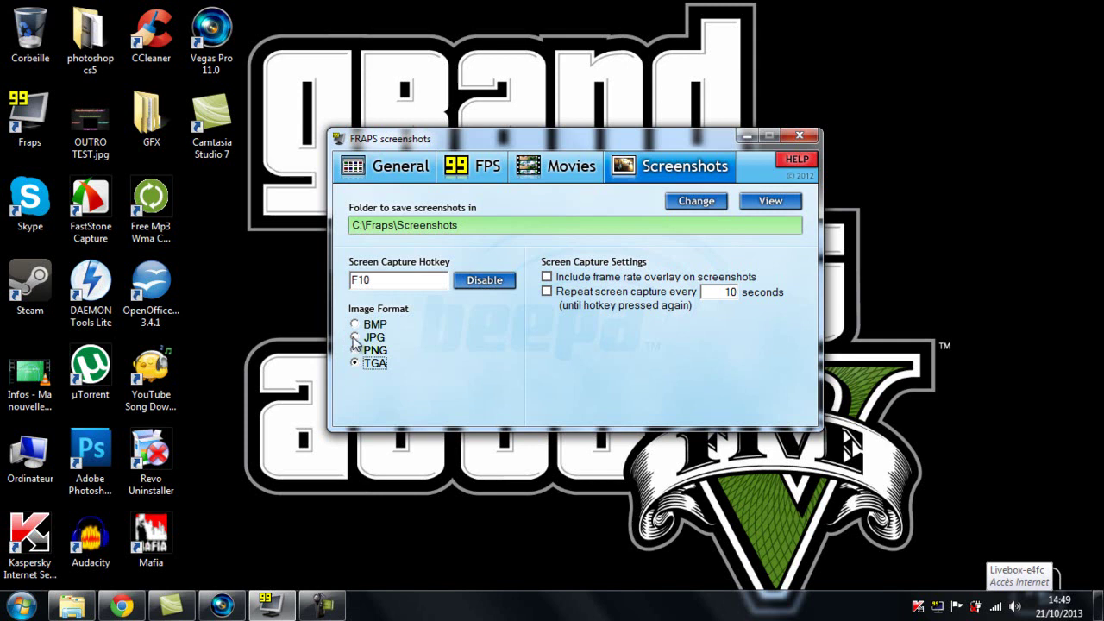
left_click(355, 324)
left_click(356, 364)
left_click(367, 338)
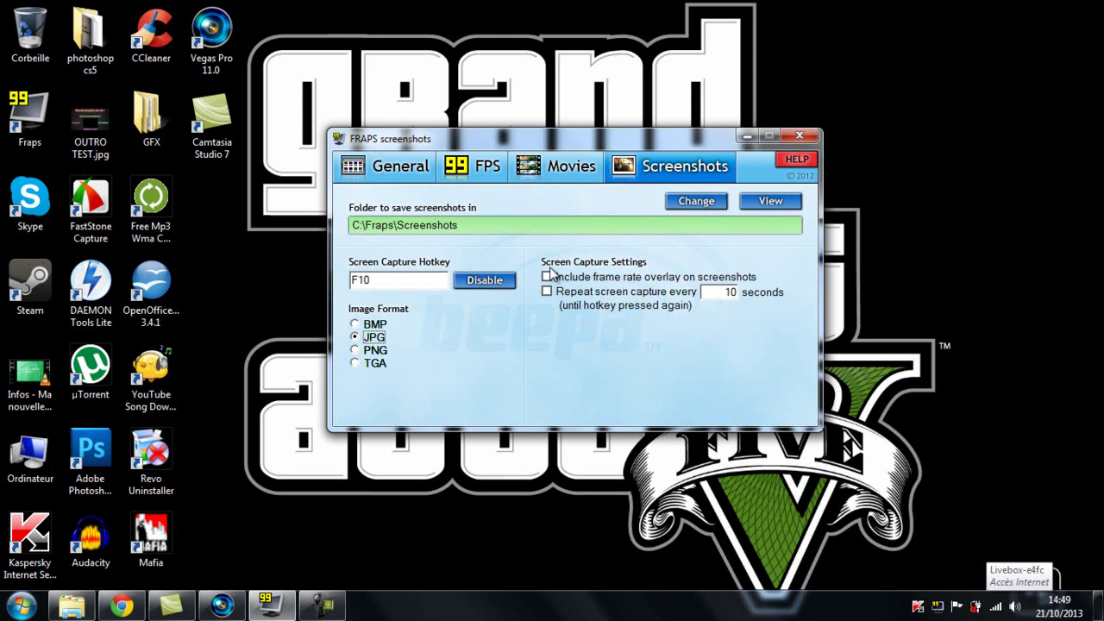
left_click_drag(641, 138, 780, 12)
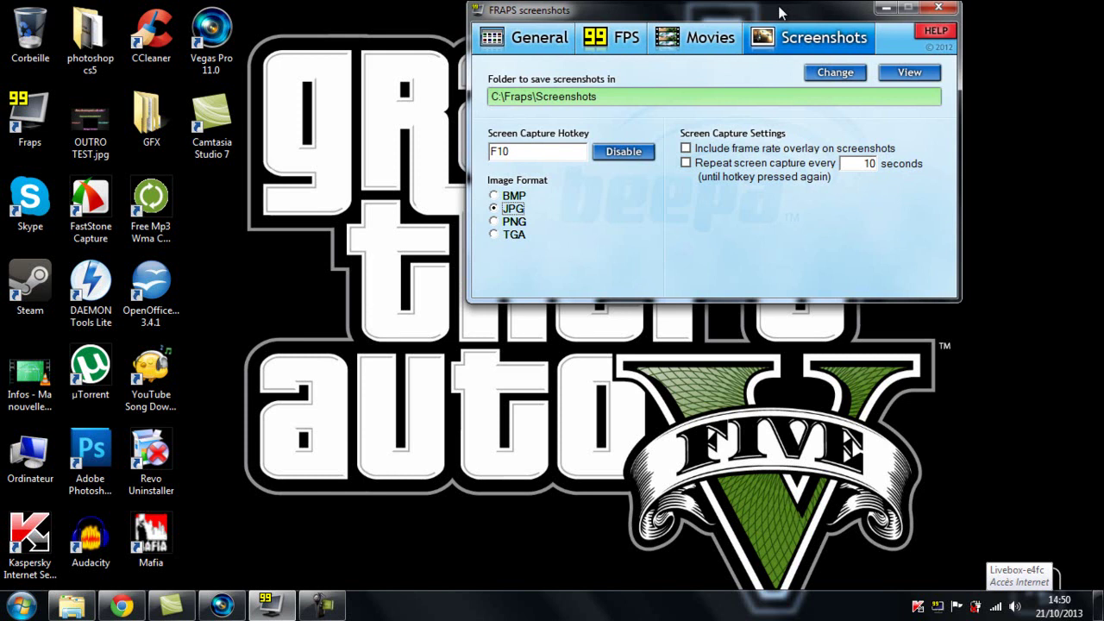
left_click_drag(780, 12, 771, 21)
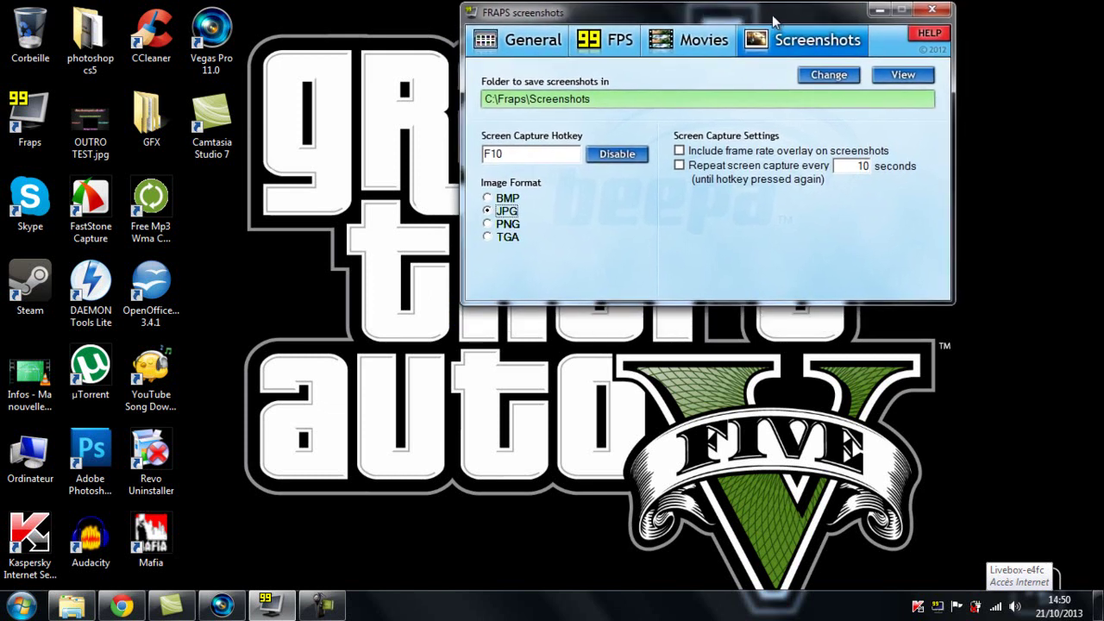
left_click_drag(772, 15, 772, 12)
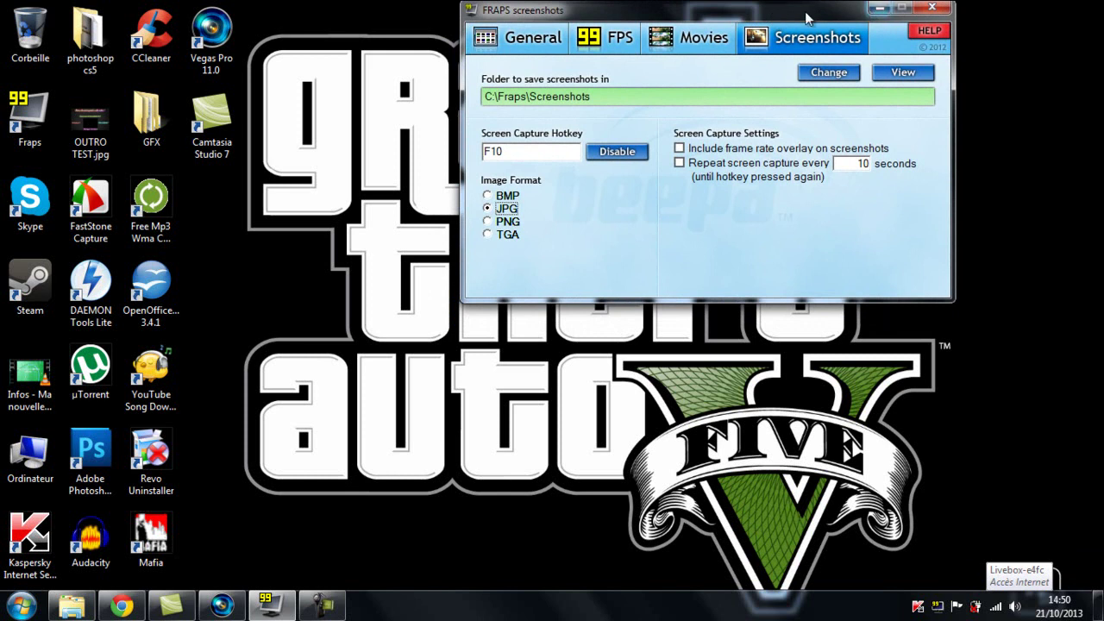
left_click_drag(764, 15, 561, 116)
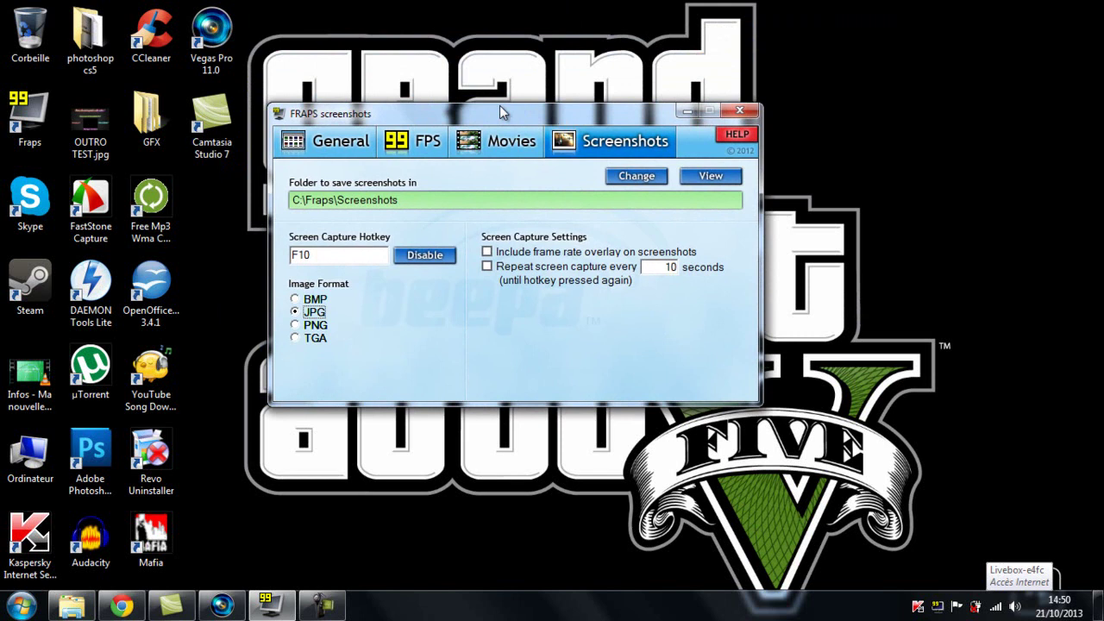
left_click_drag(503, 111, 673, 13)
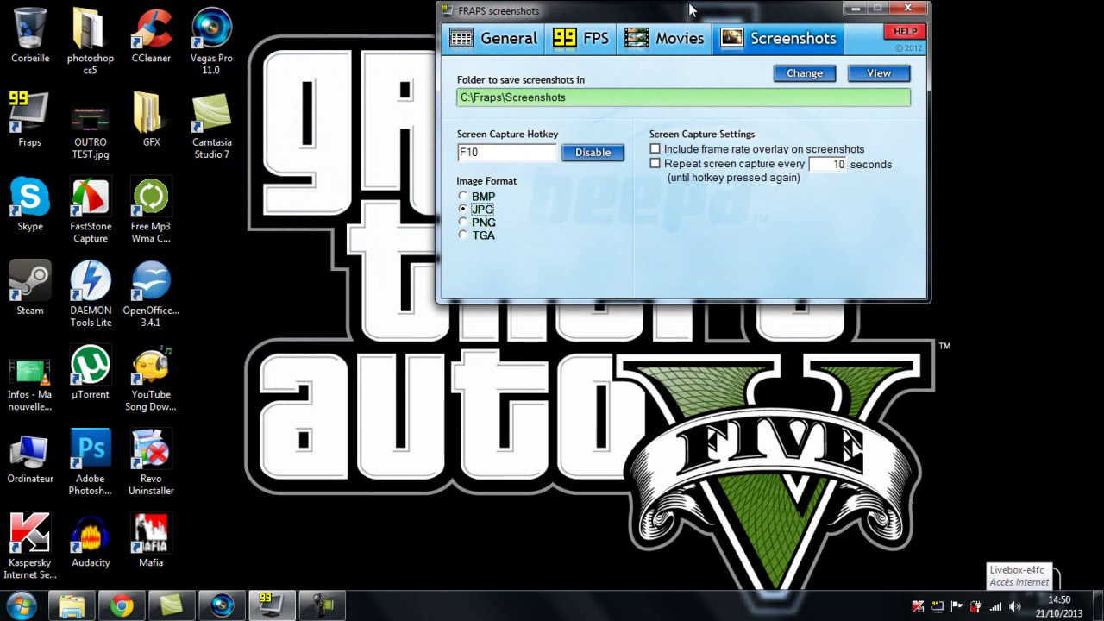
mouse_move(666, 17)
left_mouse_down()
mouse_move(430, 52)
mouse_move(657, 9)
left_mouse_up()
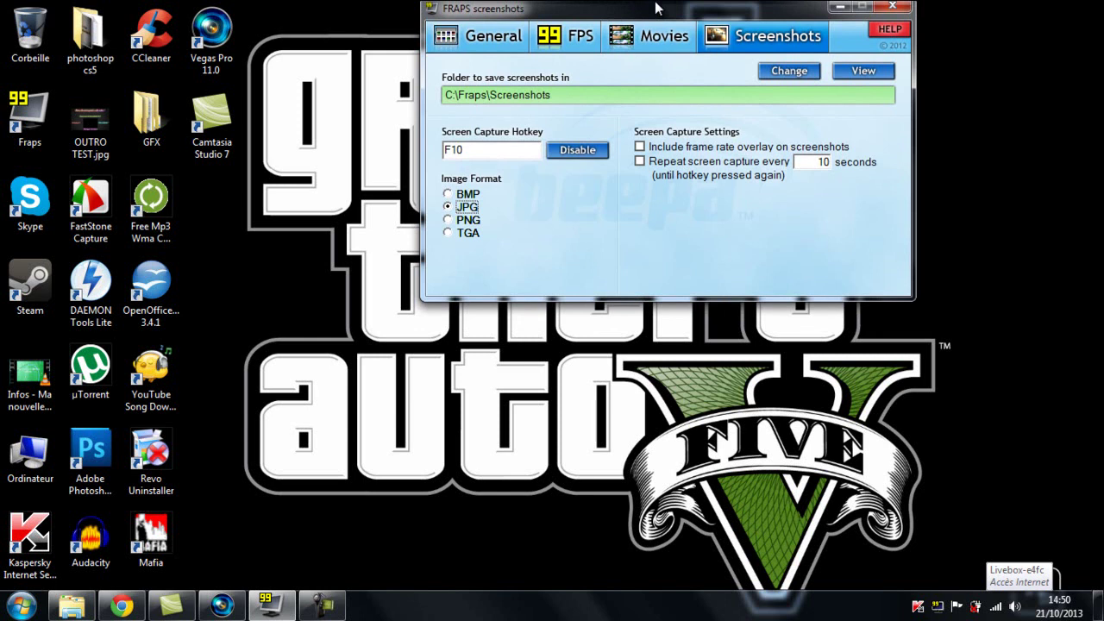
mouse_move(732, 17)
left_mouse_down()
mouse_move(763, 10)
mouse_move(752, 15)
left_mouse_up()
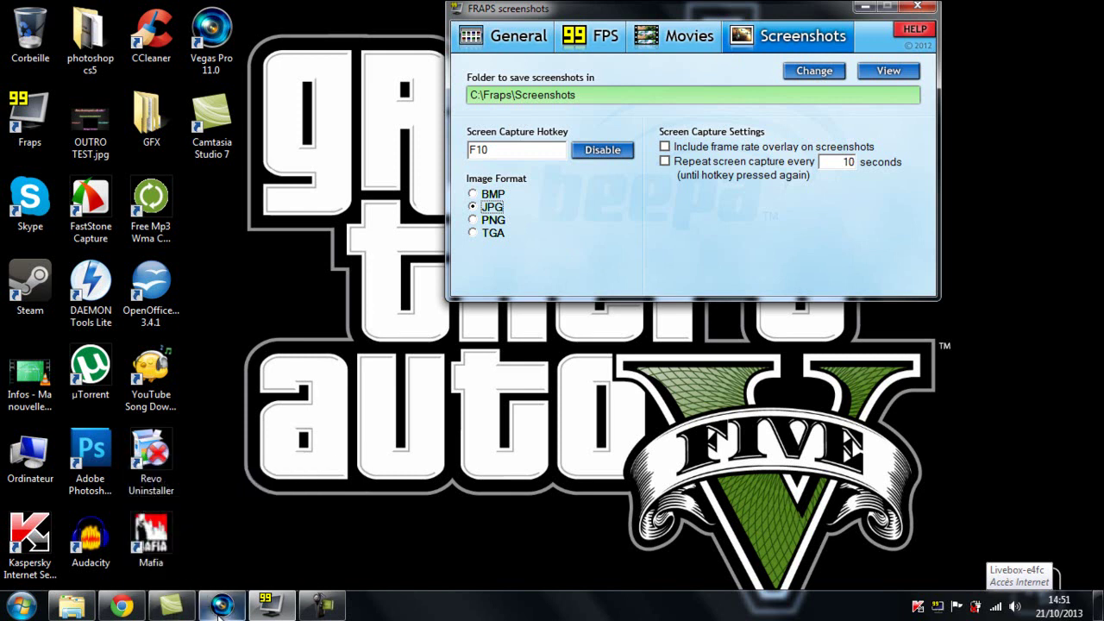
mouse_move(222, 607)
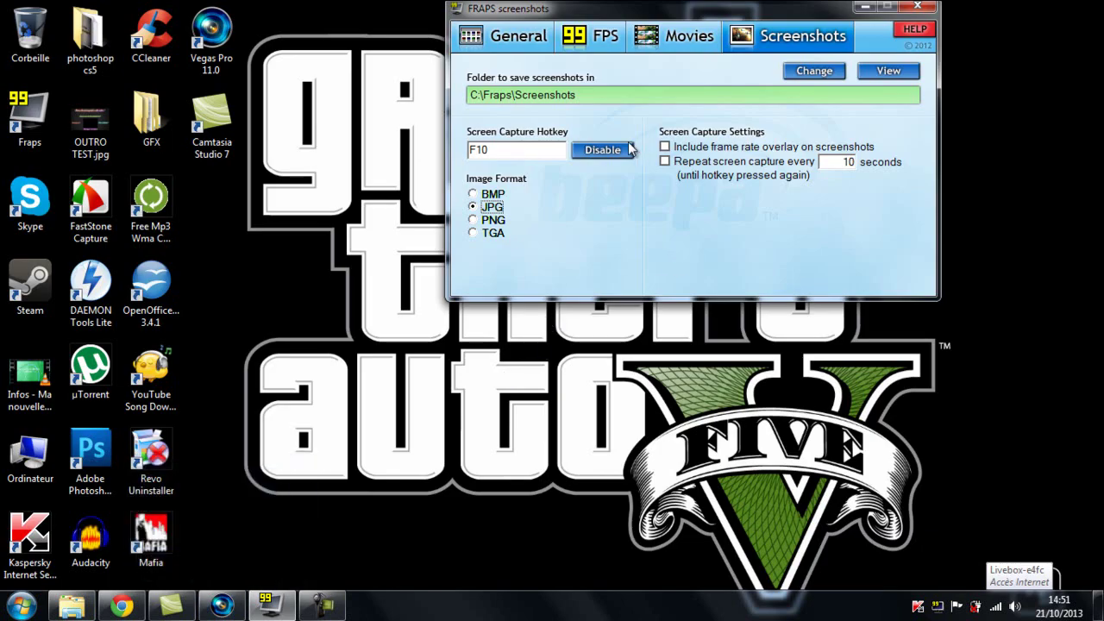
mouse_move(807, 15)
left_mouse_down()
mouse_move(693, 80)
mouse_move(723, 28)
mouse_move(822, 18)
left_mouse_up()
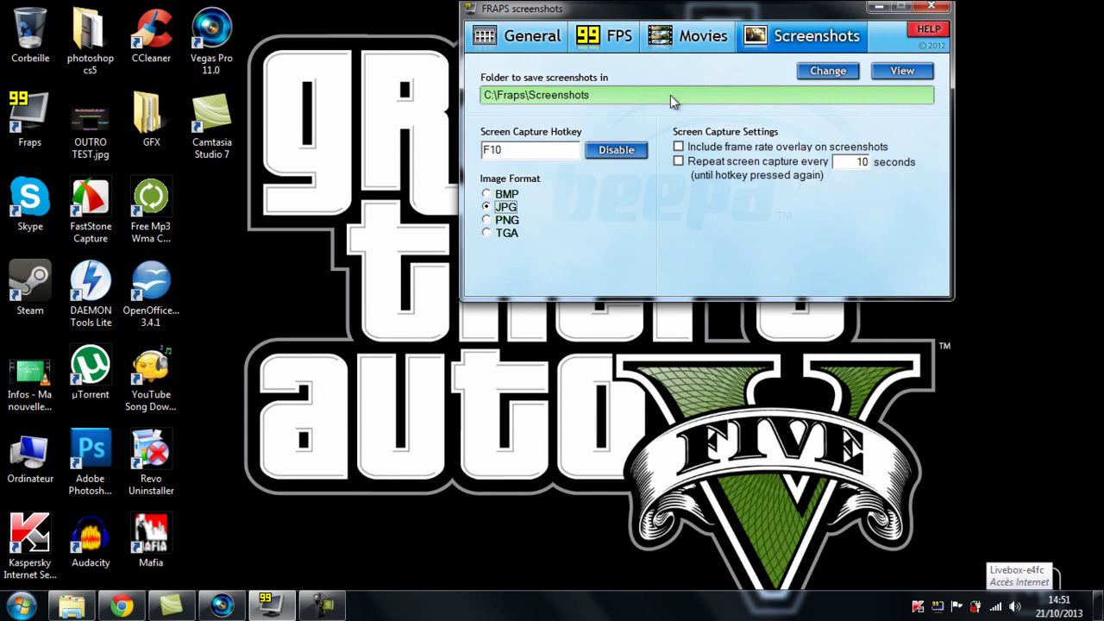
- Check the free space on the hard drives in the Ordinateur window, moving Fraps aside, and close that window
left_click(21, 606)
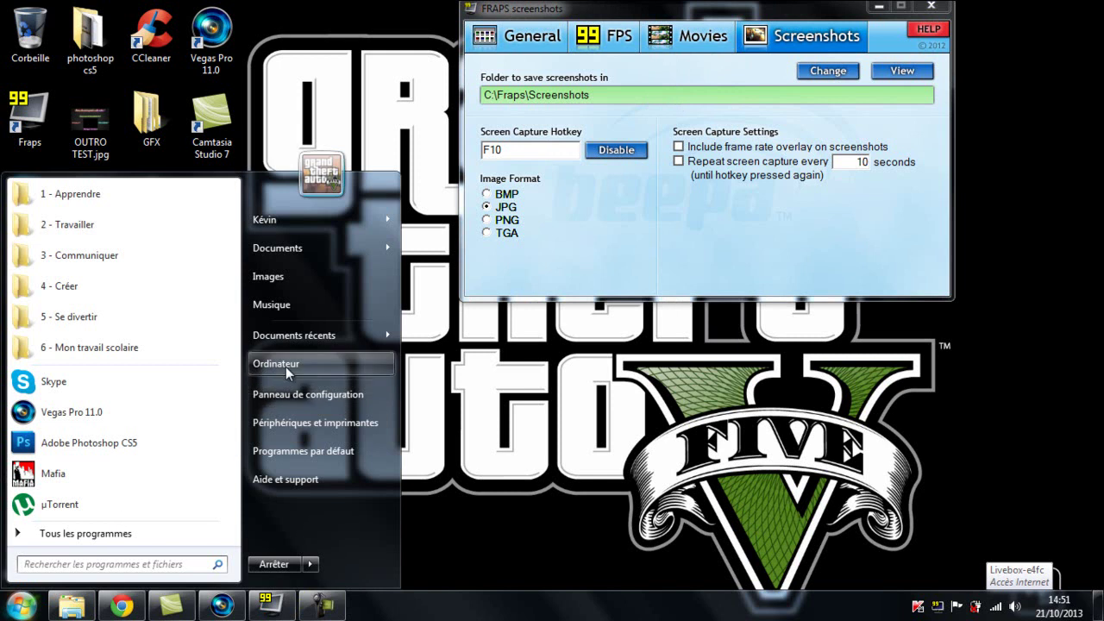
left_click(286, 366)
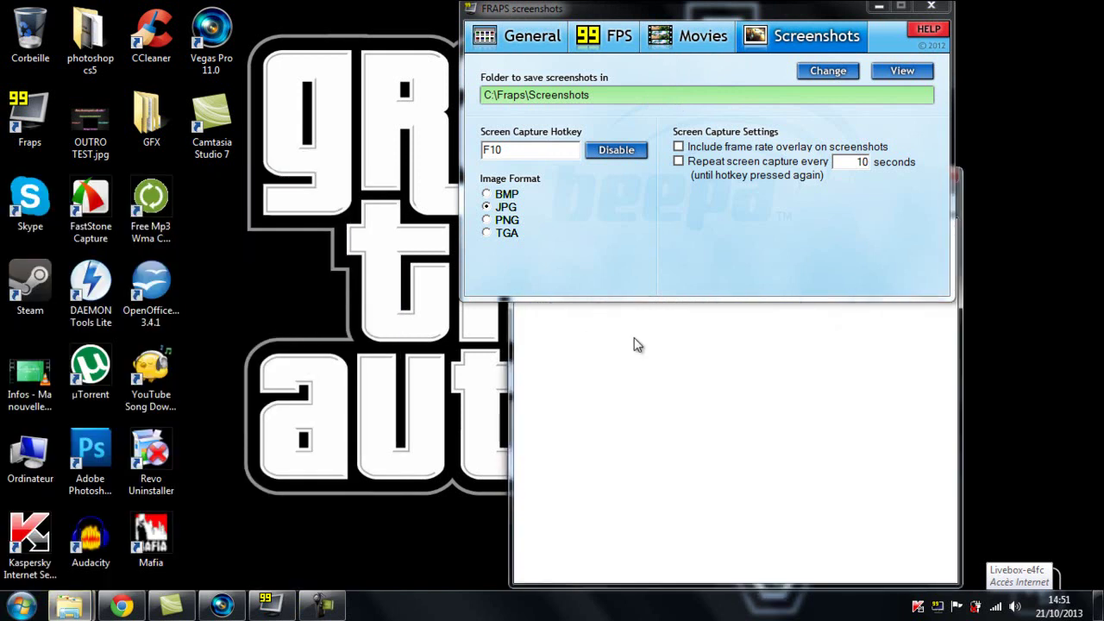
left_click_drag(824, 10, 660, 68)
left_click_drag(570, 84, 206, 110)
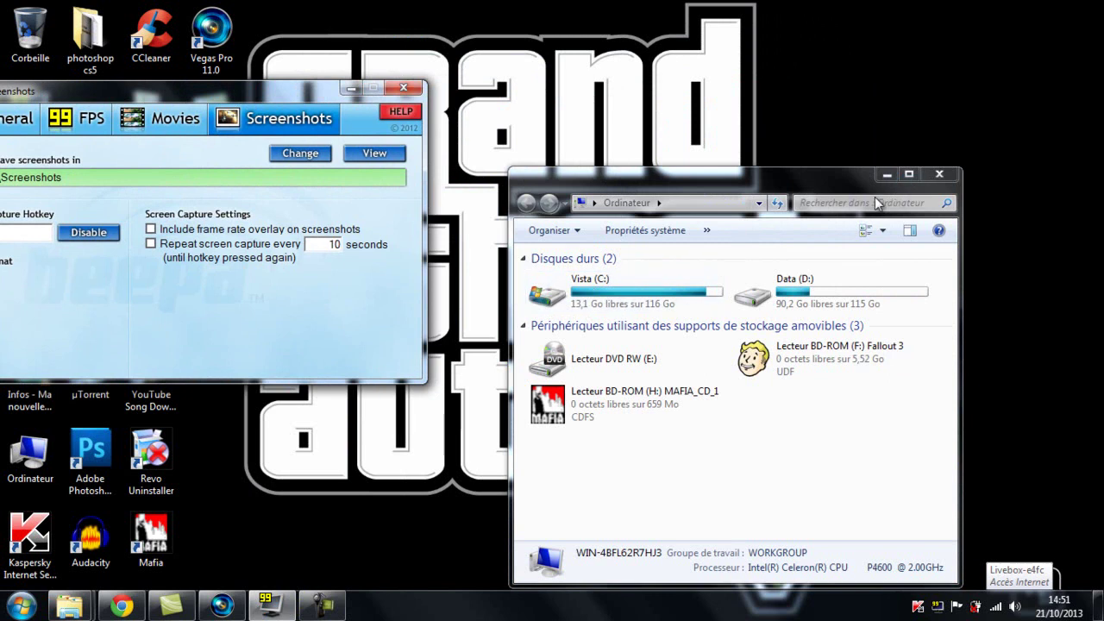
left_click(933, 176)
left_click_drag(208, 90, 691, 57)
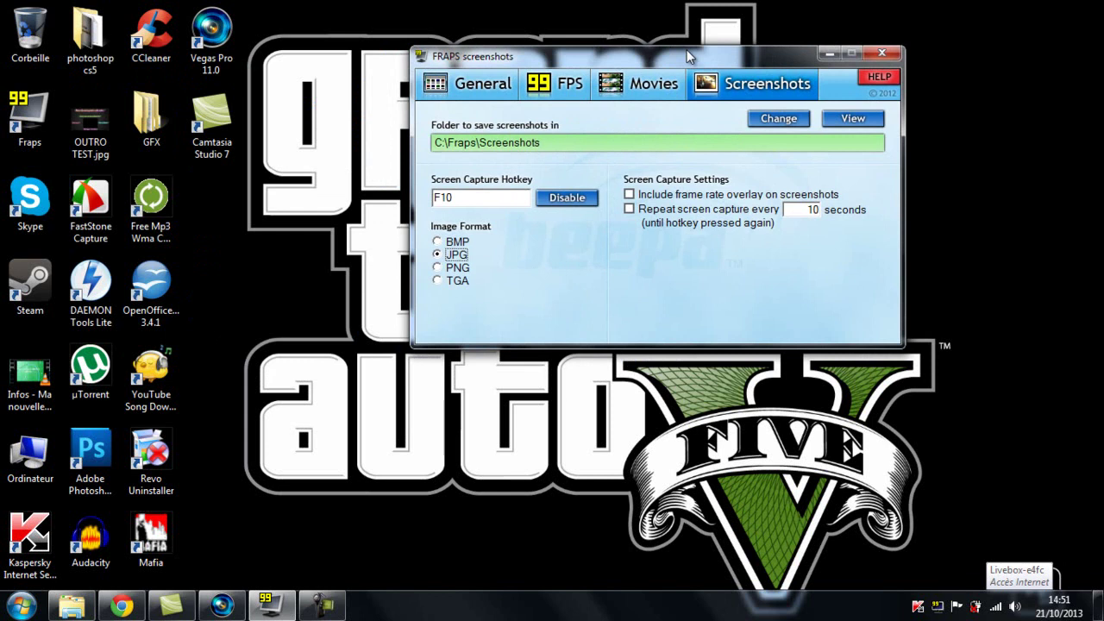
- Switch to Chrome to view the YouTube channel page, and minimize both Fraps and the browser
left_click(122, 607)
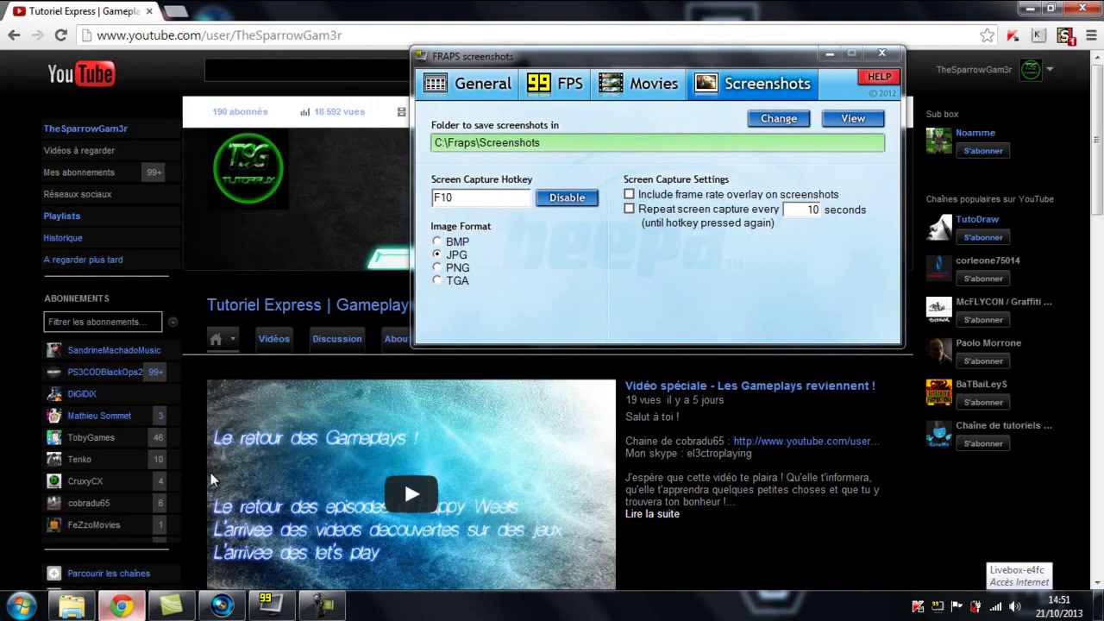
left_click(829, 54)
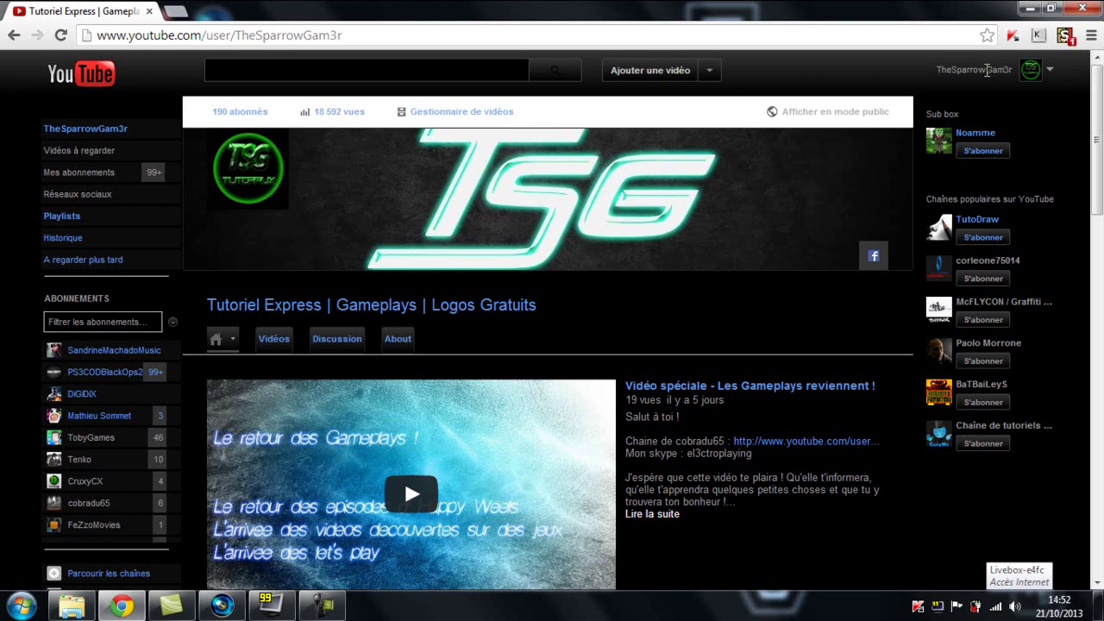
left_click(1030, 8)
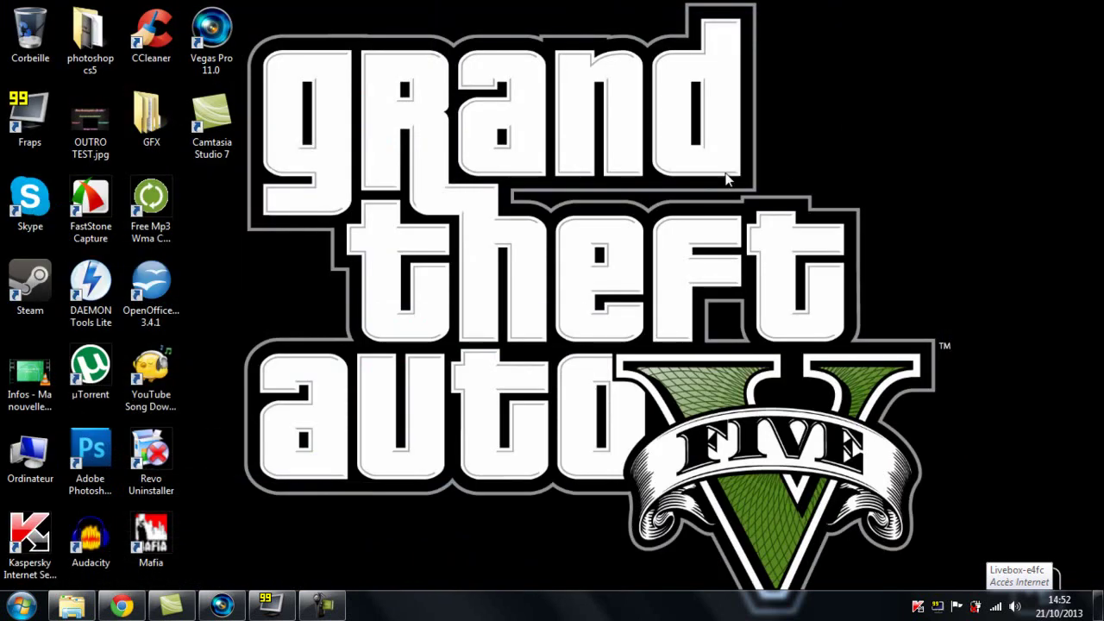
left_click_drag(257, 2, 962, 498)
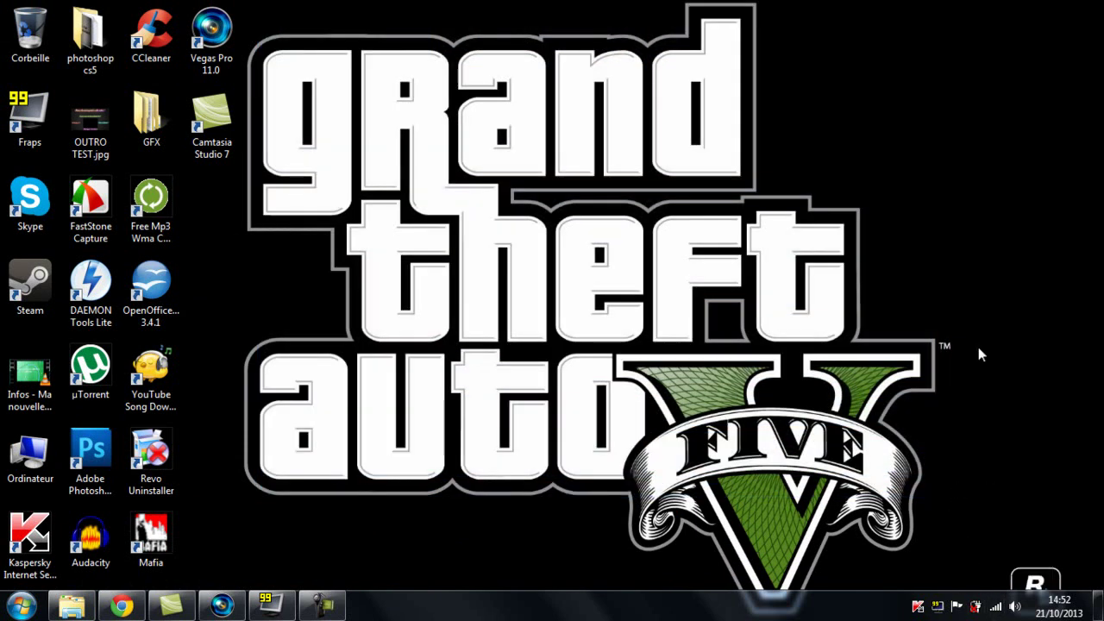
left_click_drag(935, 28, 183, 504)
key("Return")
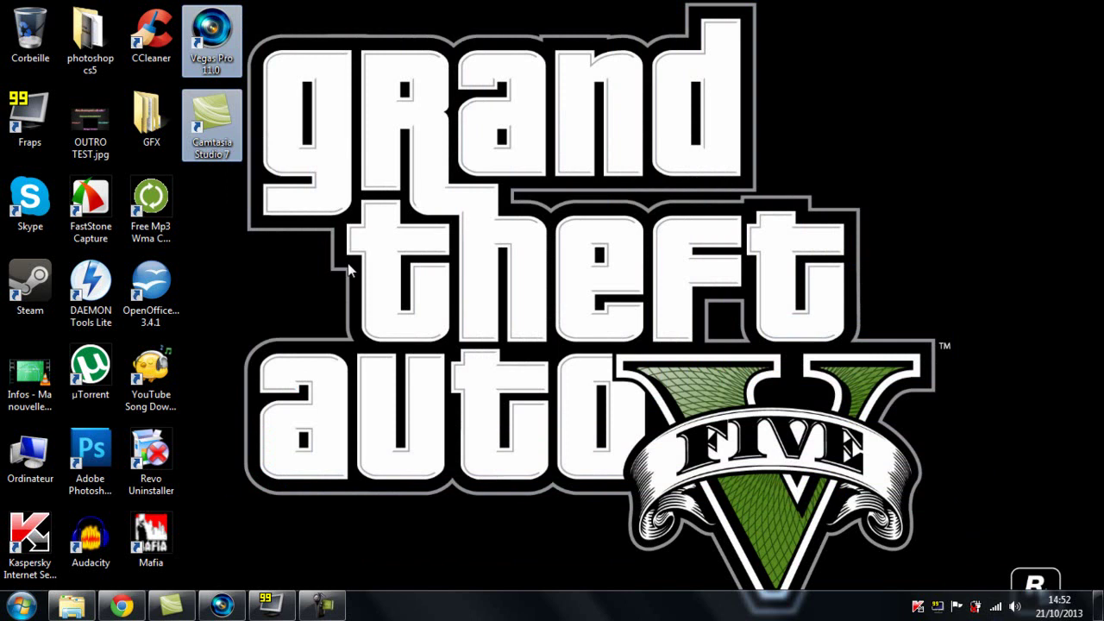
left_click(593, 218)
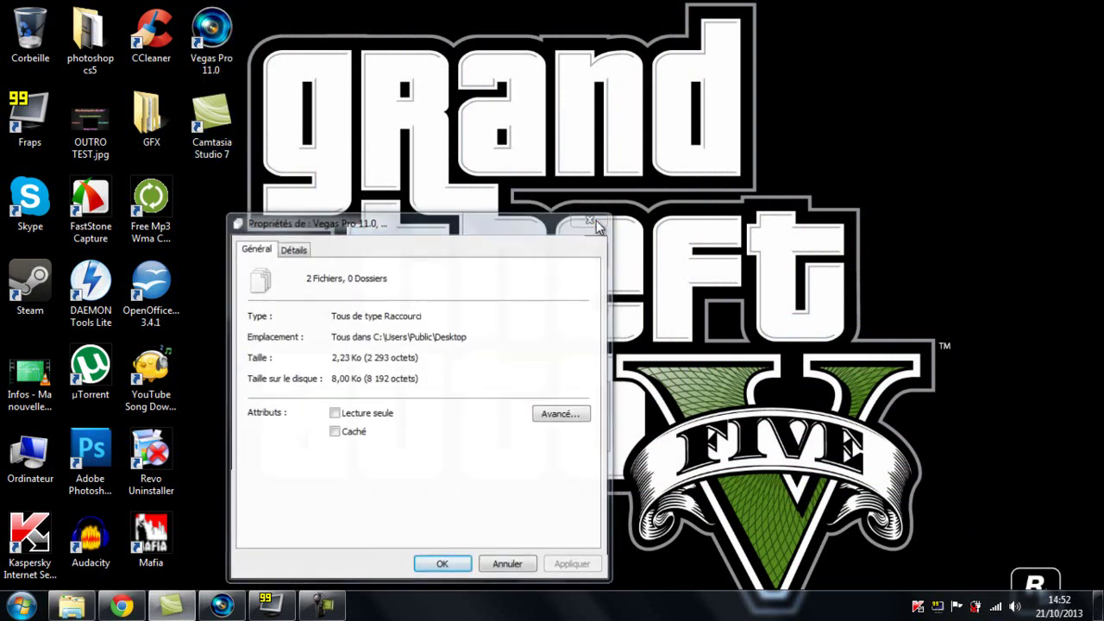
left_click_drag(951, 1, 335, 511)
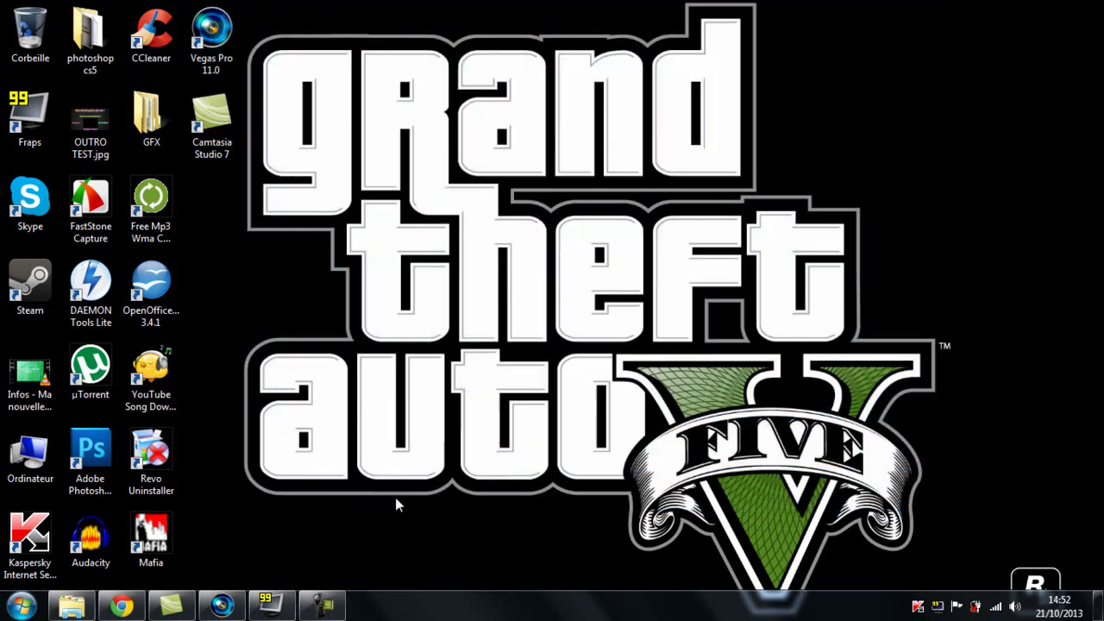